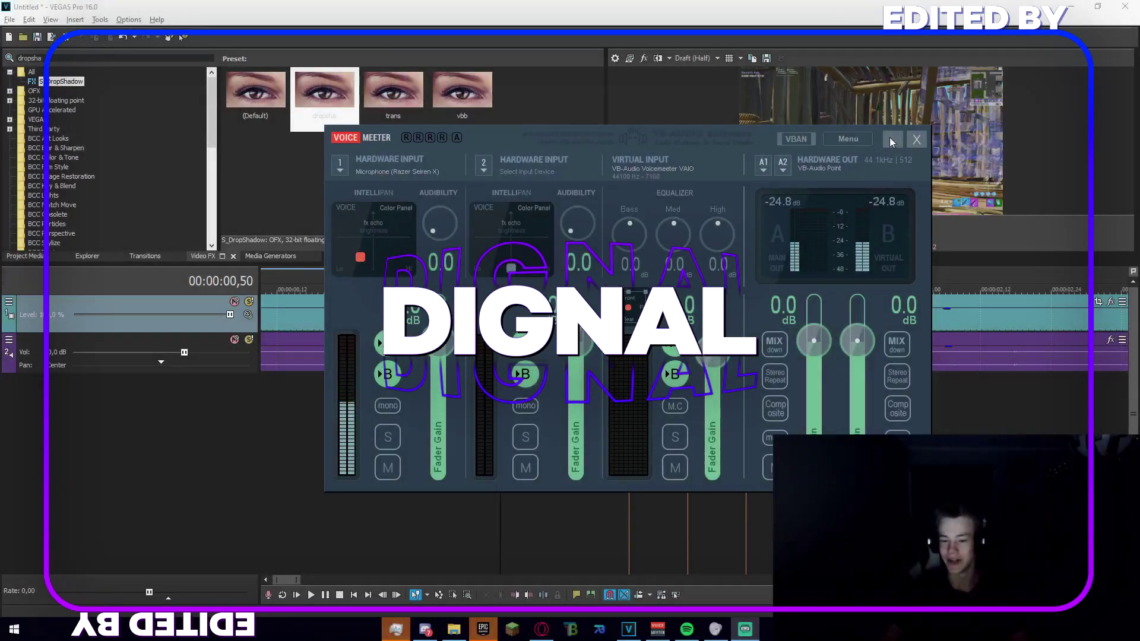
- Examine the timeline around the cut between the two gameplay clips, from the start to the First marker and the markers after it
click(893, 140)
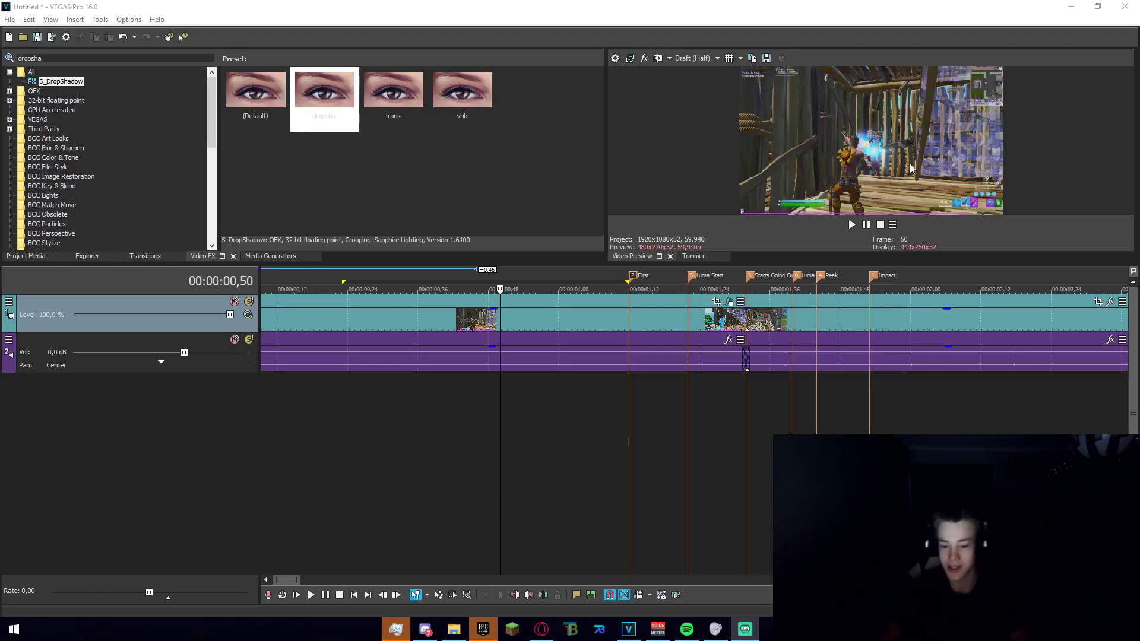
click(612, 522)
scroll(611, 522, down, 2)
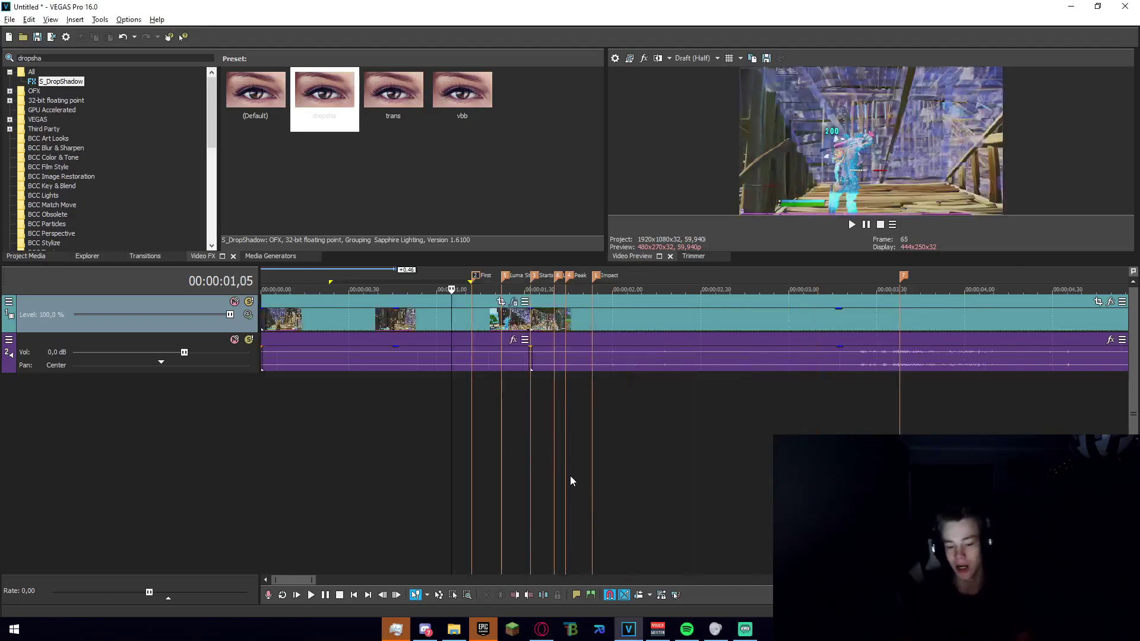
scroll(570, 476, down, 2)
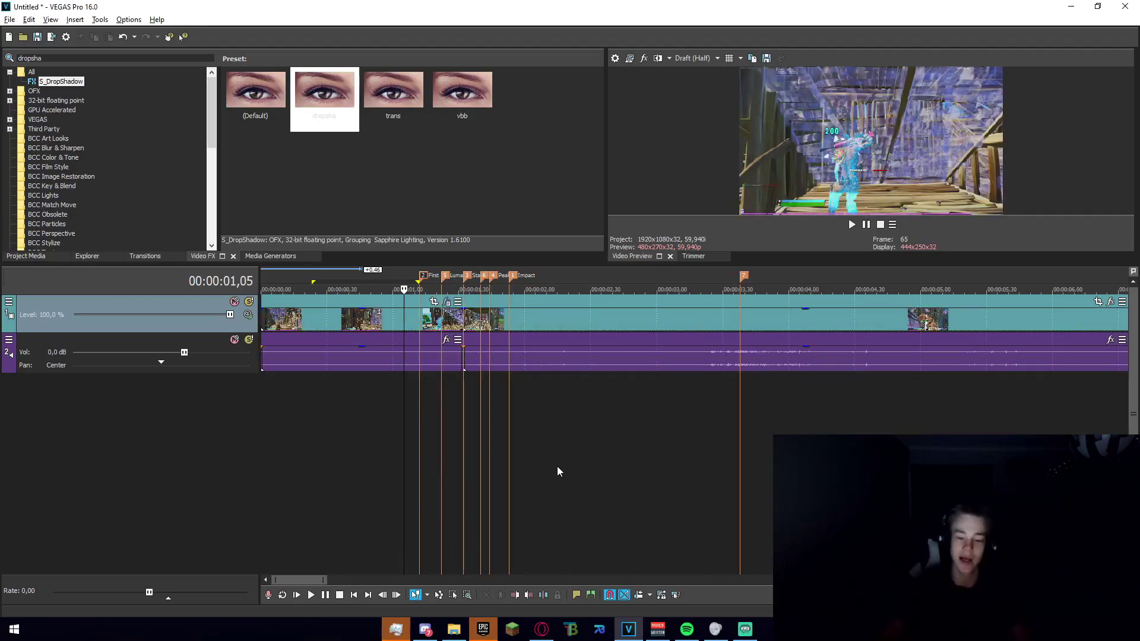
key(alt+Right)
key(alt+Right)
key(alt+Right)
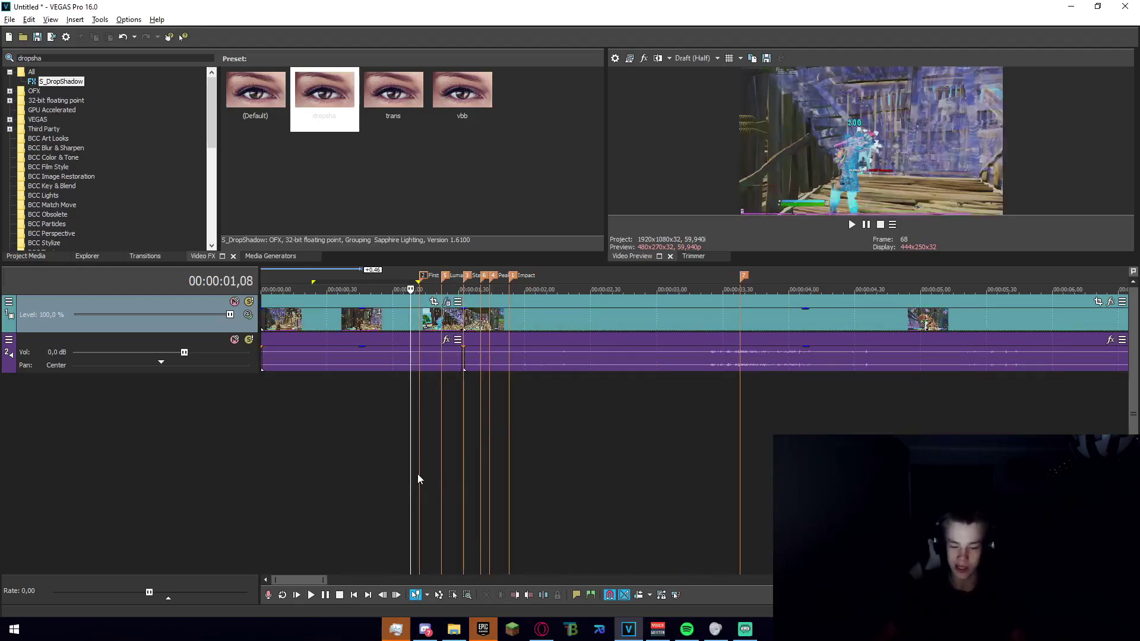
click(418, 474)
scroll(498, 547, up, 3)
scroll(603, 553, down, 2)
click(516, 505)
click(528, 505)
scroll(594, 546, up, 2)
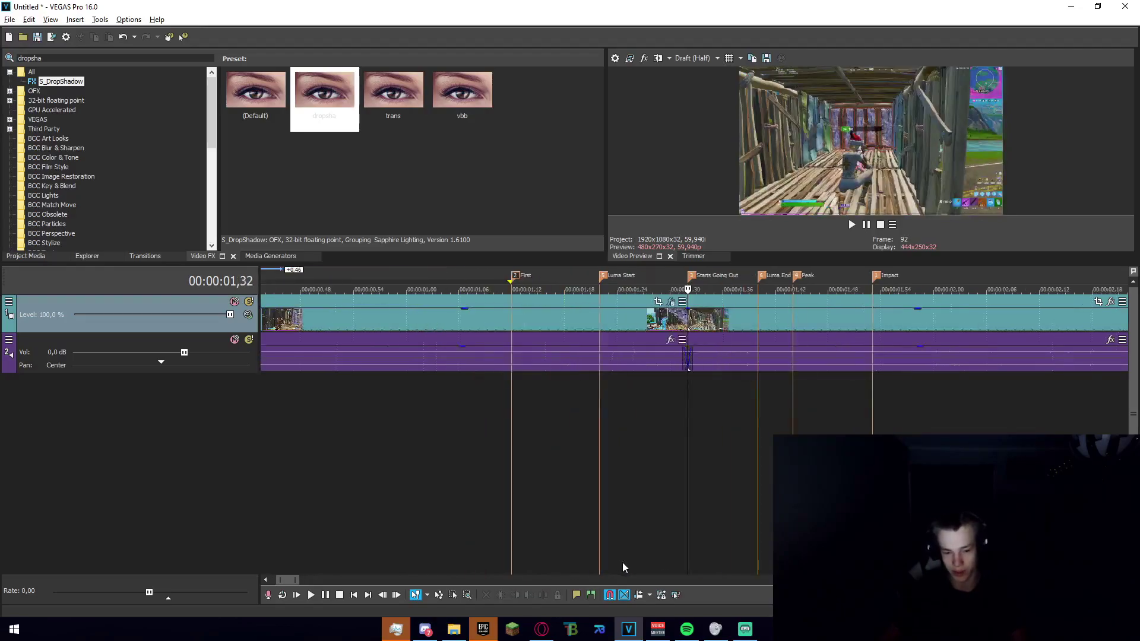
click(508, 493)
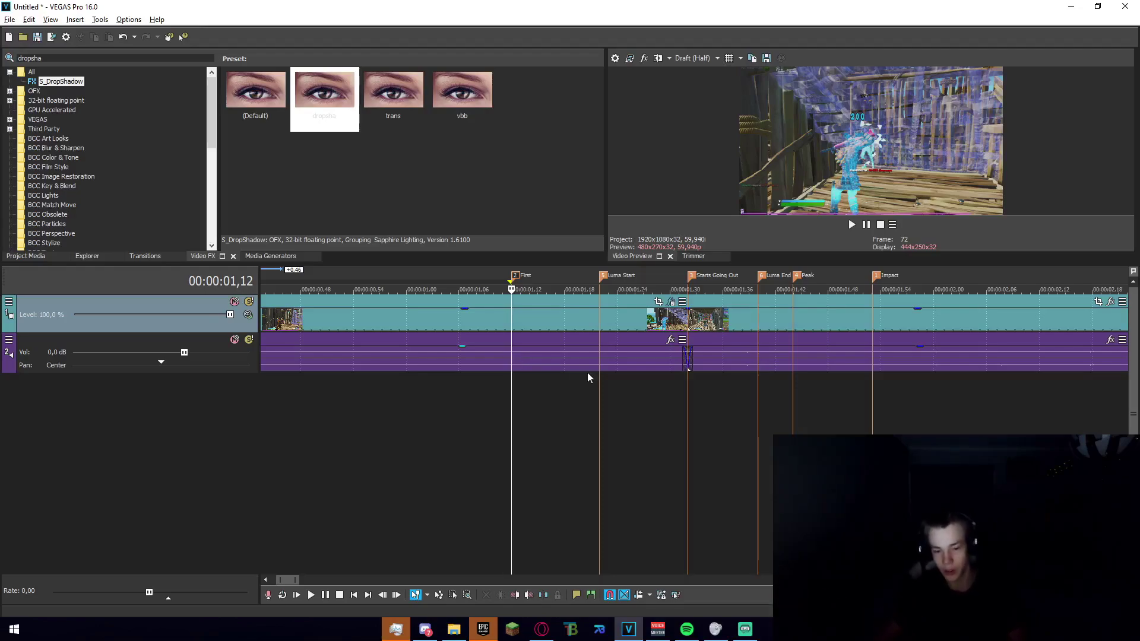
- Crossfade the two gameplay clips by extending the second clip back to Luma Start and the first clip forward to Luma End
click(599, 359)
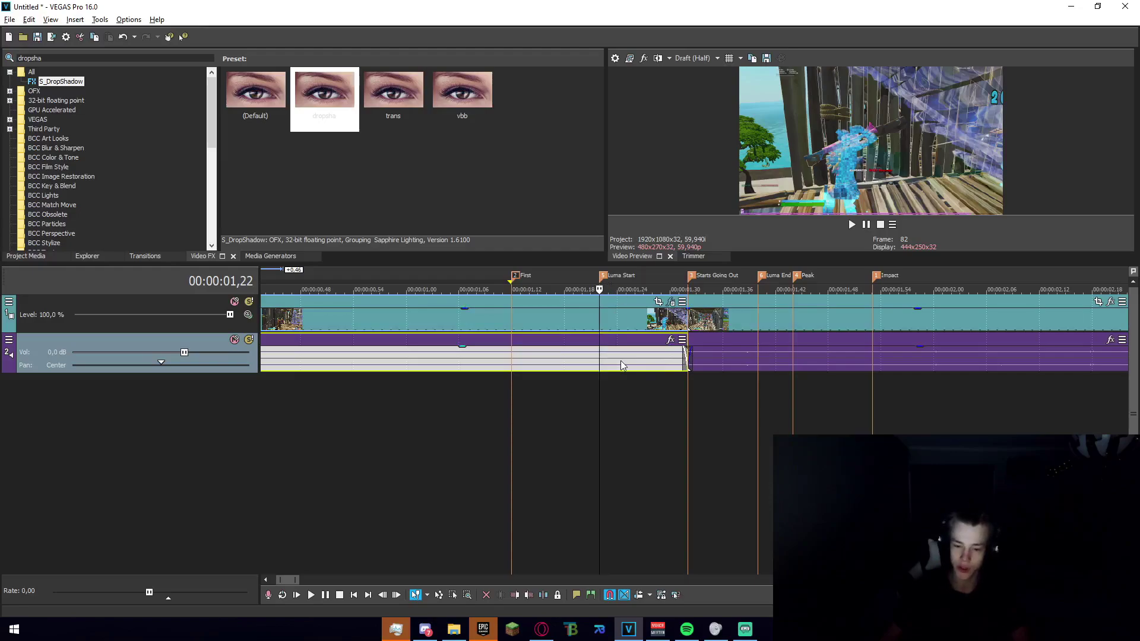
click(760, 365)
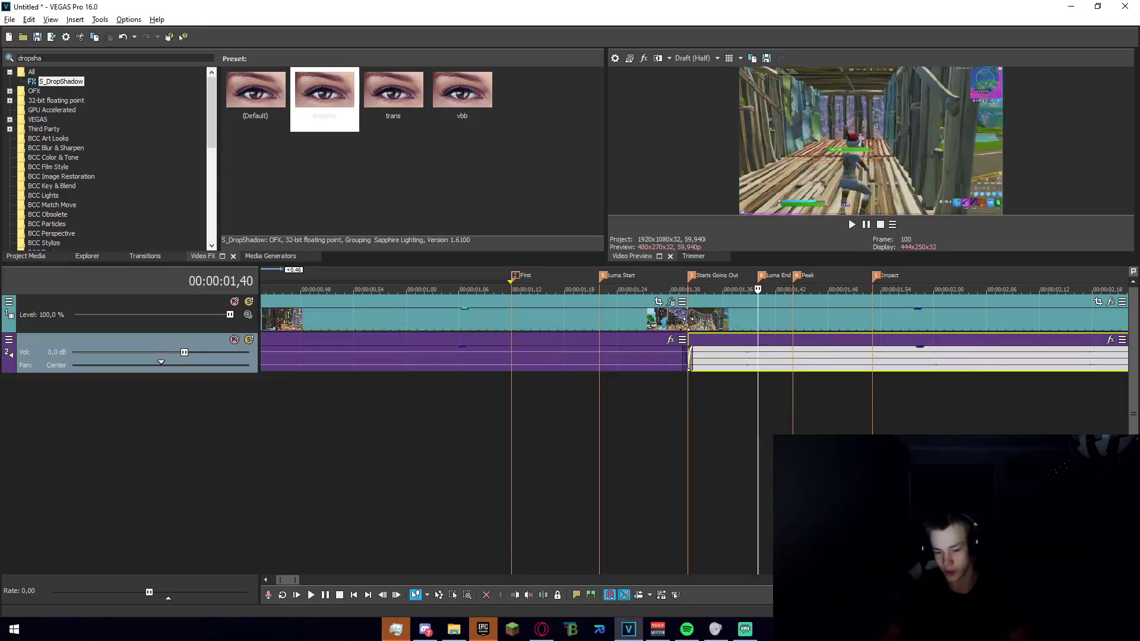
drag(690, 325, 599, 325)
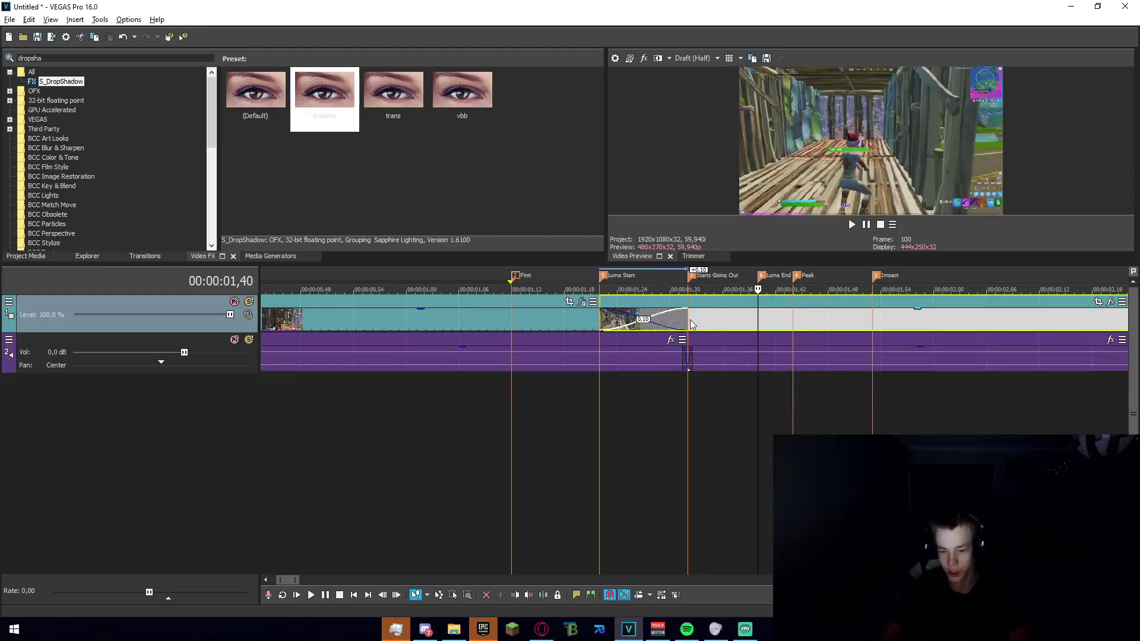
drag(690, 324, 757, 324)
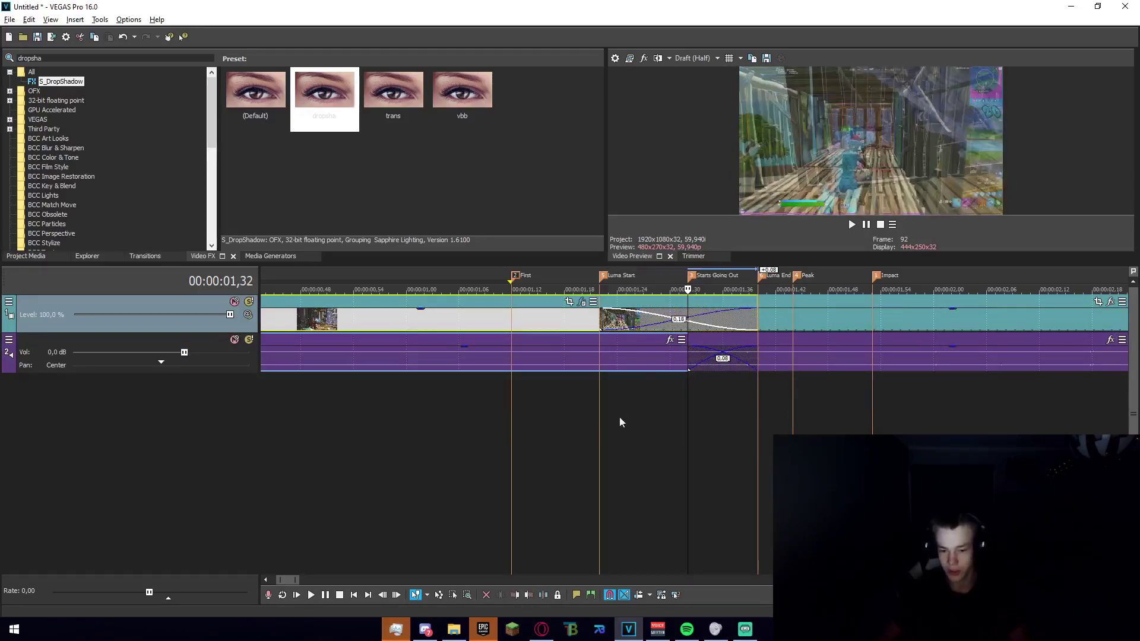
click(592, 441)
click(689, 315)
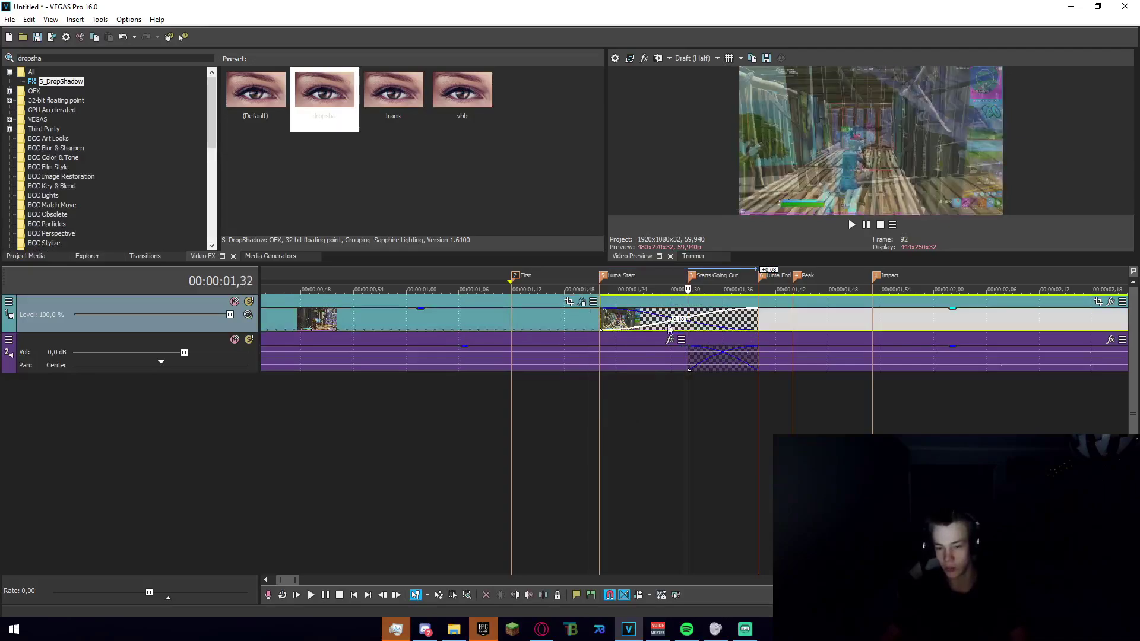
- Play the crossfade from the First marker and review the time range from First through Peak to Impact
click(514, 420)
key(space)
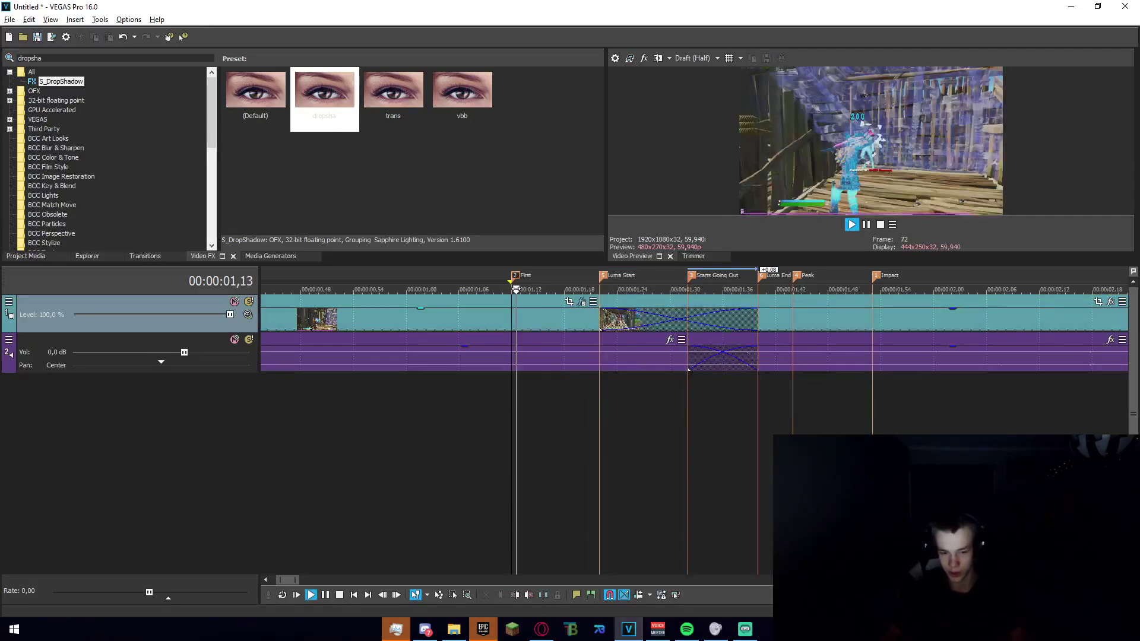
key(Return)
drag(514, 444, 684, 459)
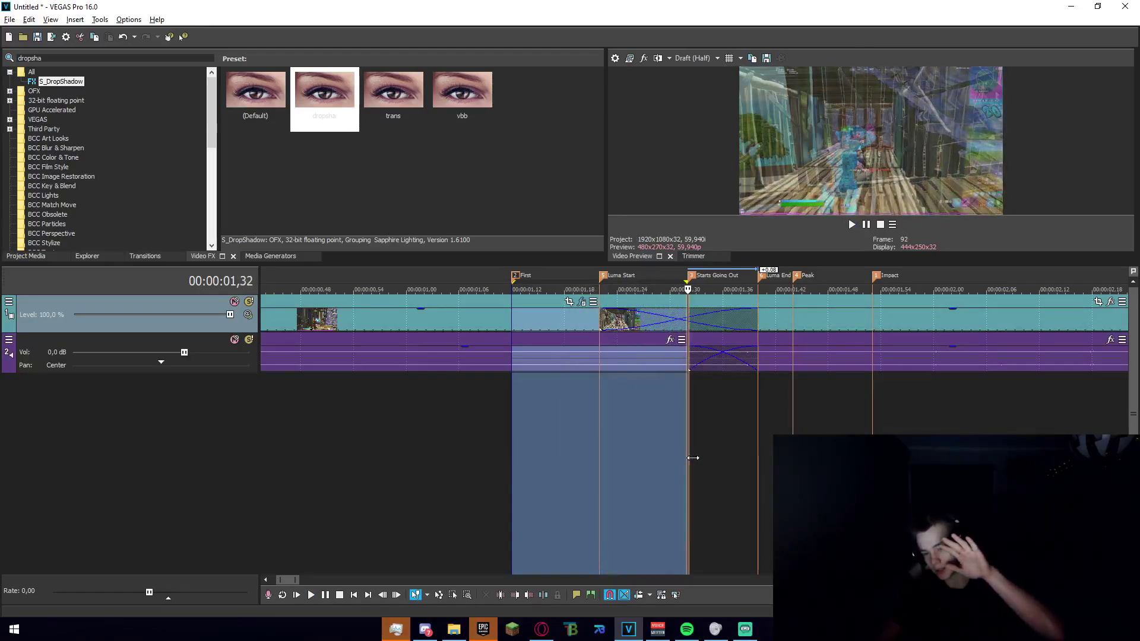
drag(690, 458, 793, 458)
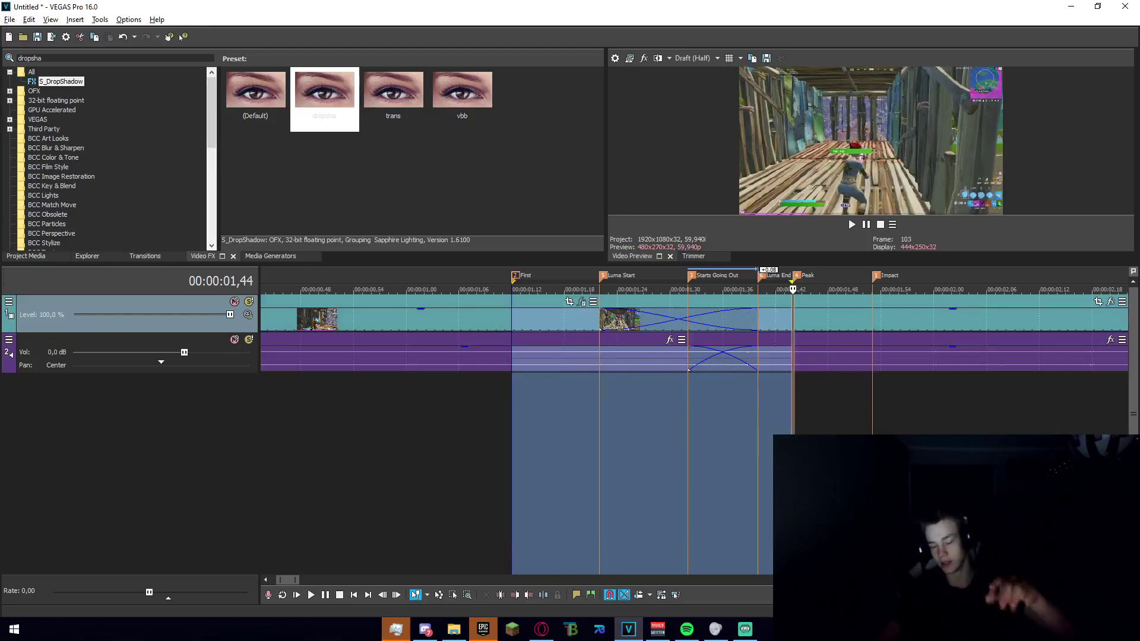
drag(793, 458, 872, 458)
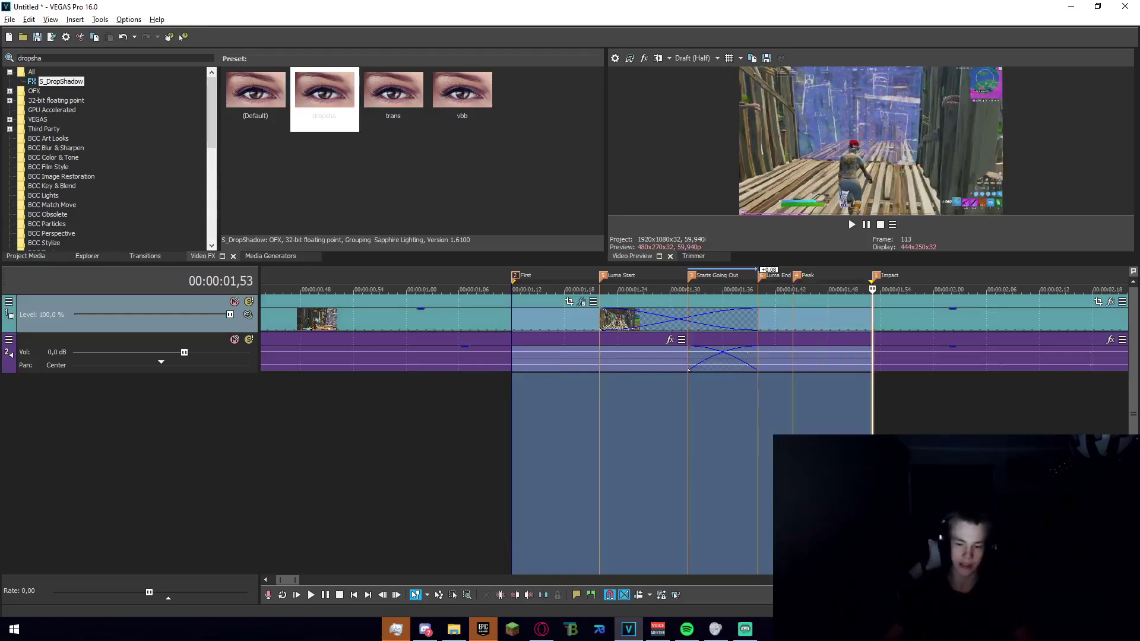
click(873, 458)
- Compare the second gameplay clip's frames at the Impact marker and at marker 7 further along the timeline
scroll(873, 458, down, 2)
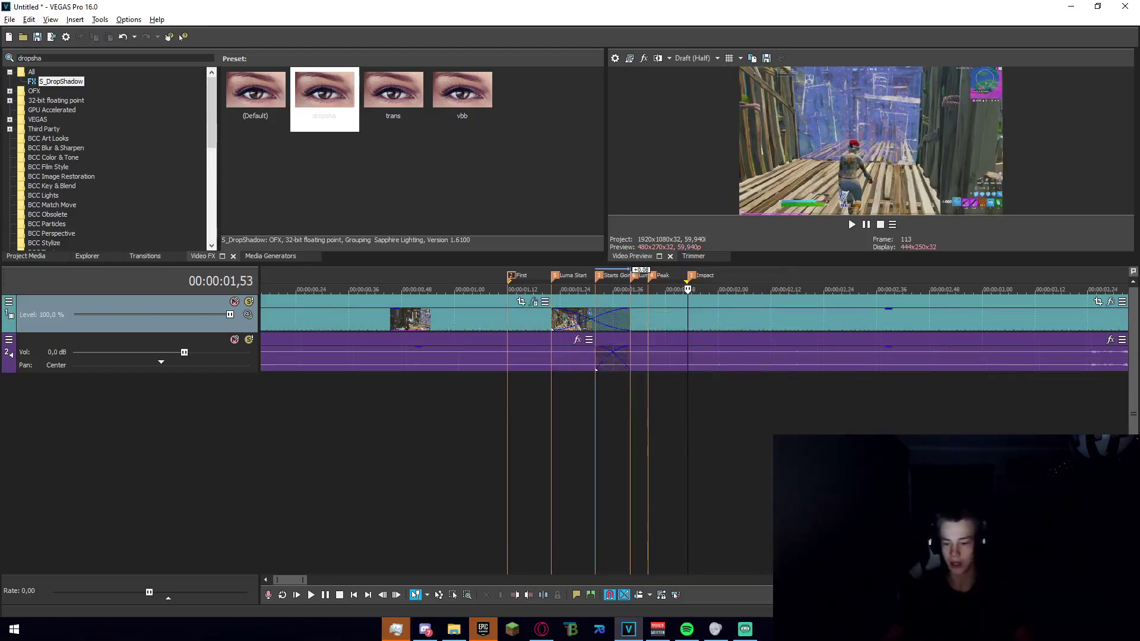
click(686, 327)
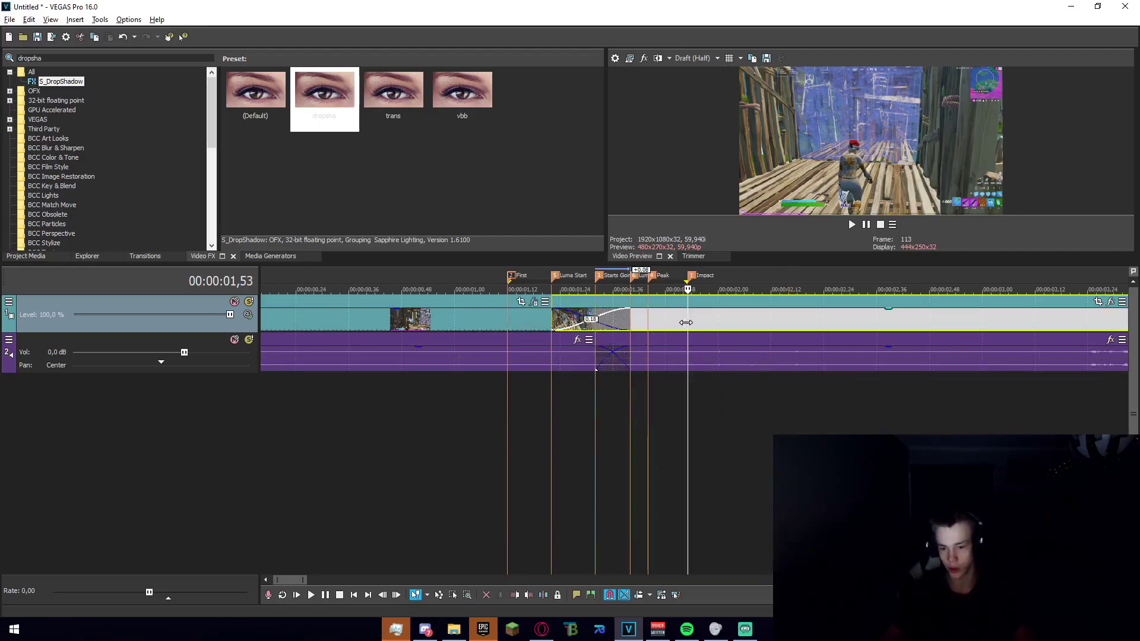
scroll(657, 461, down, 2)
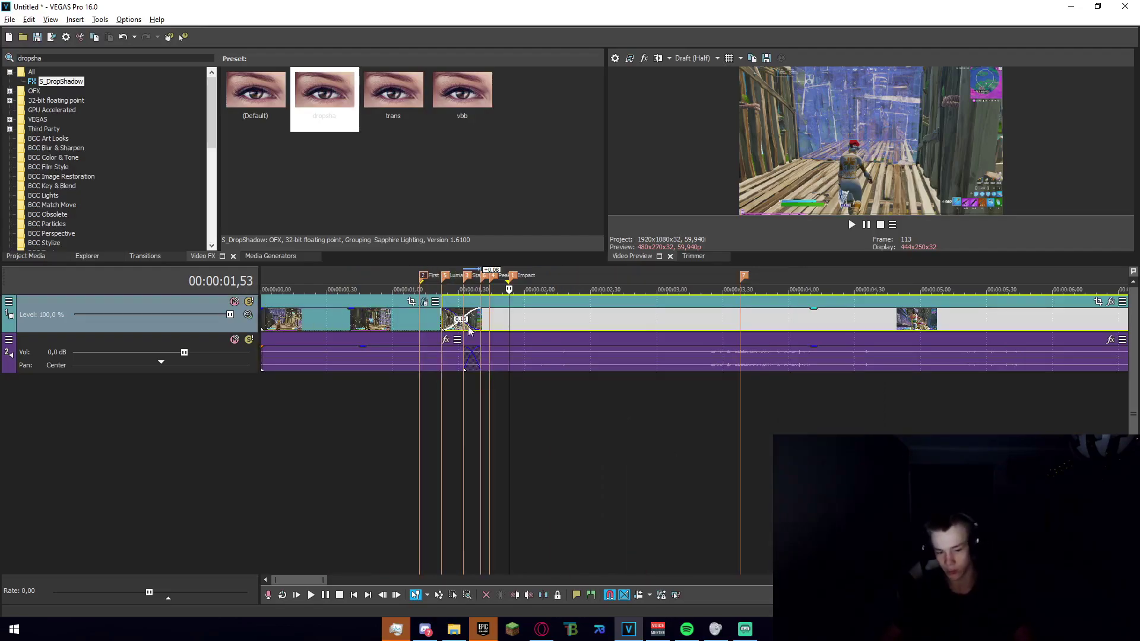
click(739, 321)
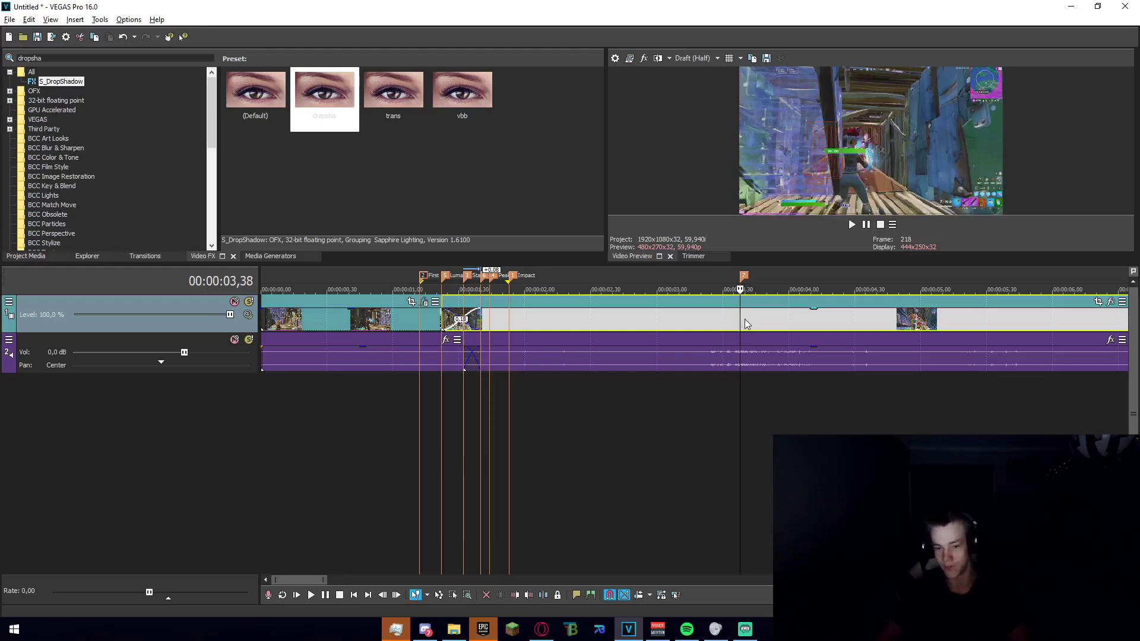
scroll(715, 340, up, 1)
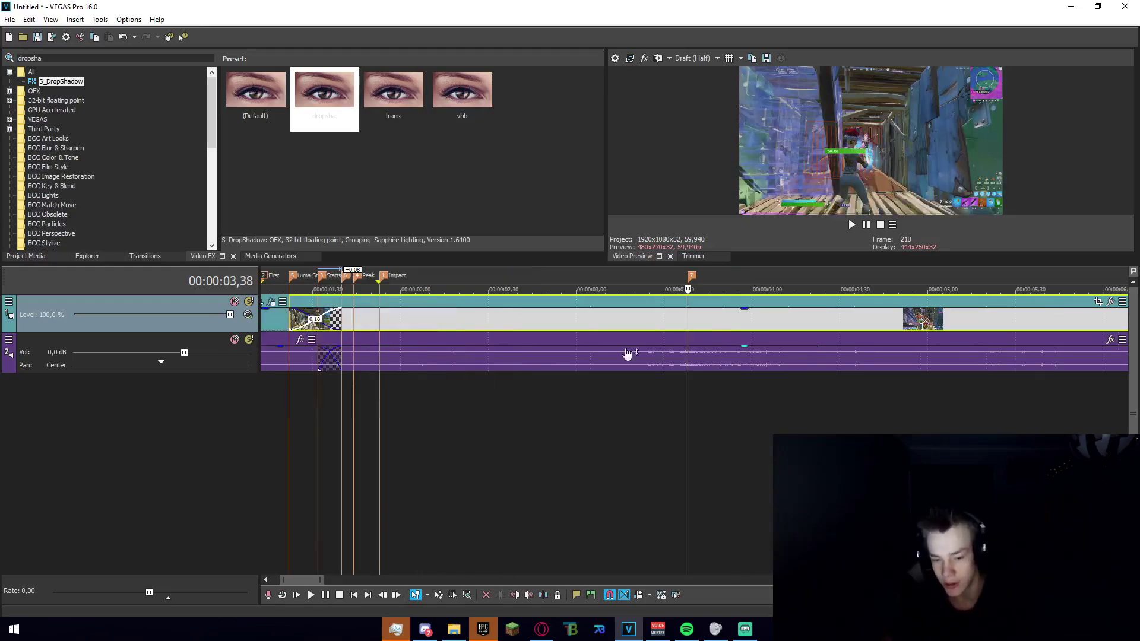
click(336, 321)
scroll(338, 324, up, 2)
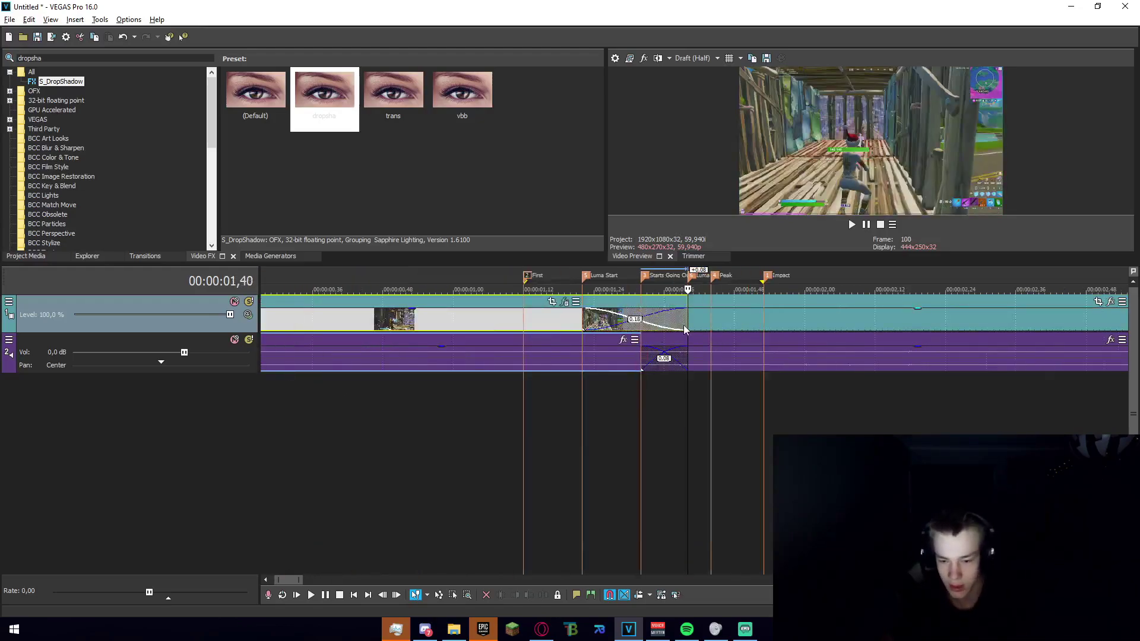
click(762, 326)
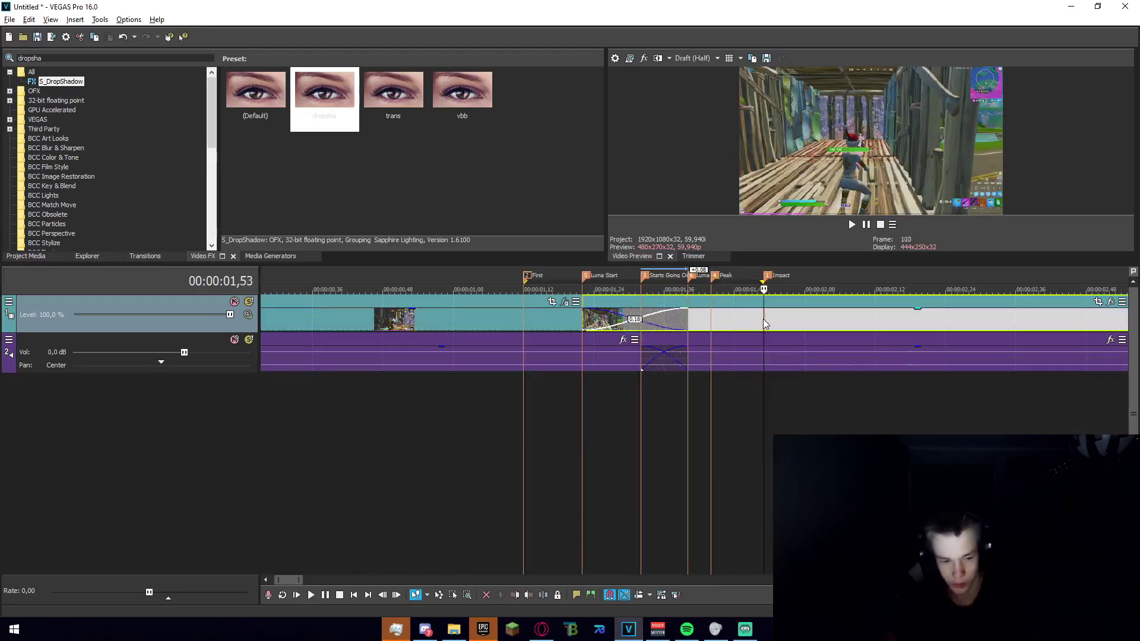
scroll(748, 344, down, 2)
scroll(641, 357, down, 2)
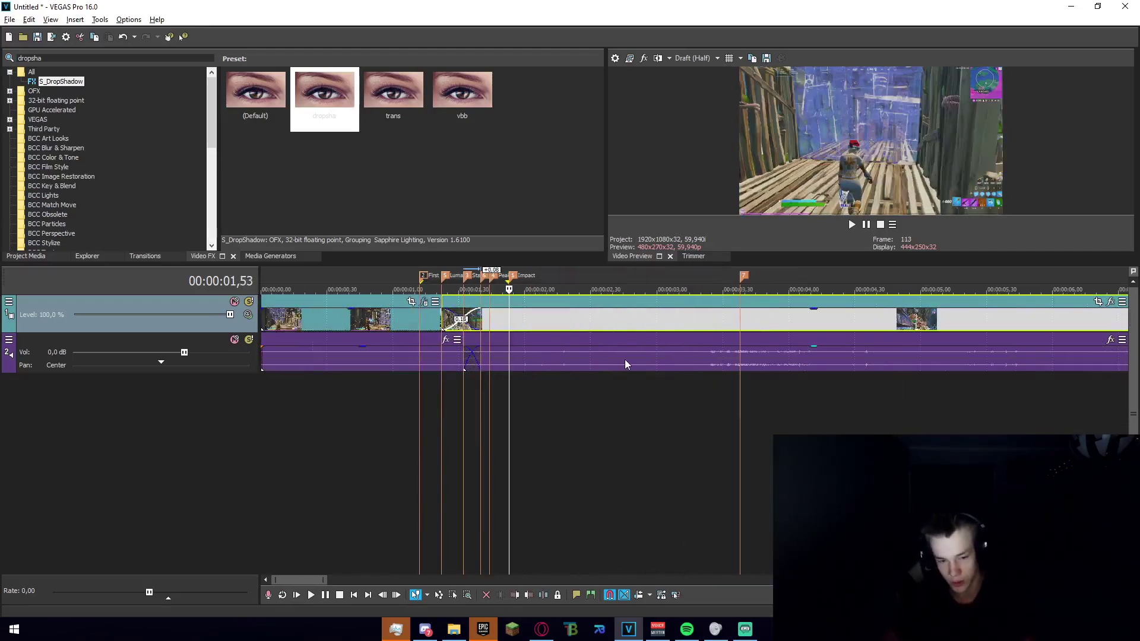
click(740, 323)
click(509, 325)
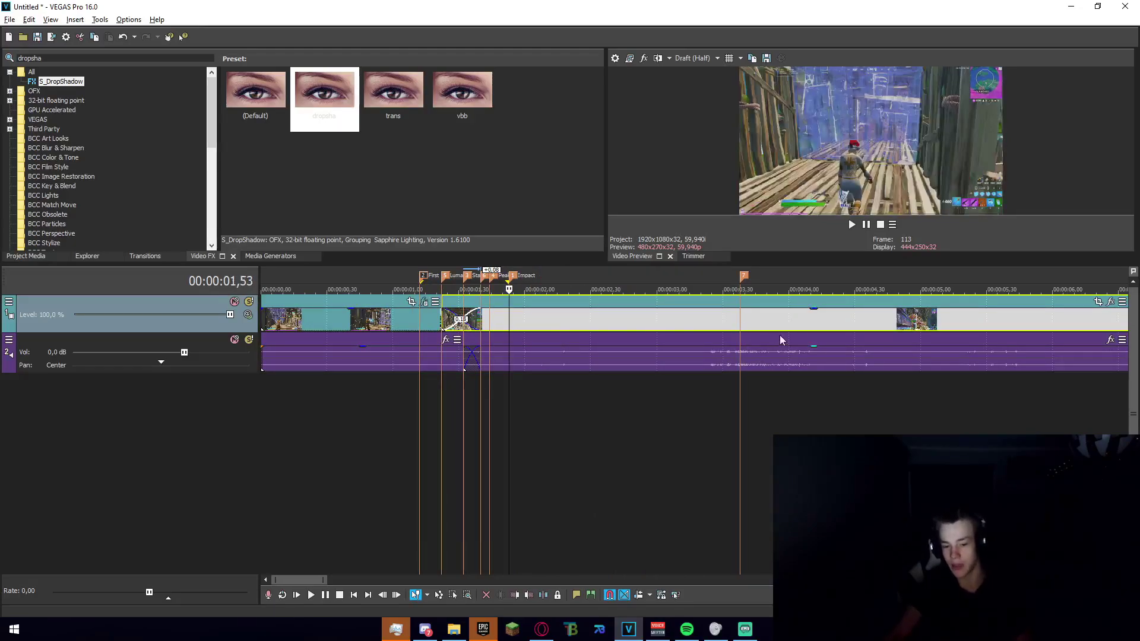
click(742, 321)
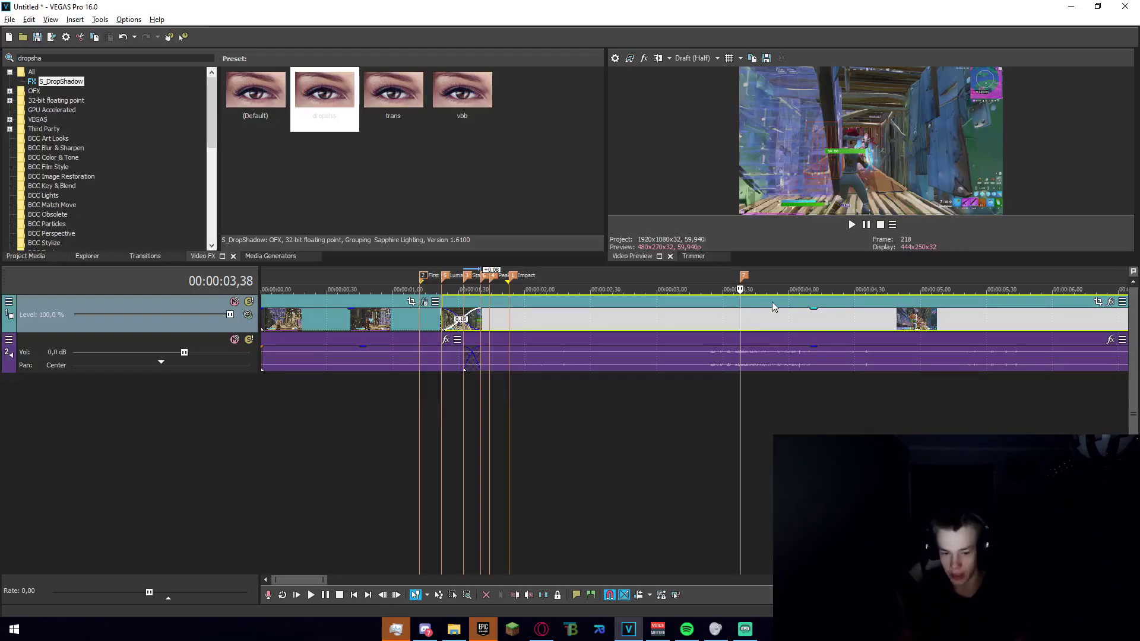
click(510, 324)
scroll(508, 329, up, 2)
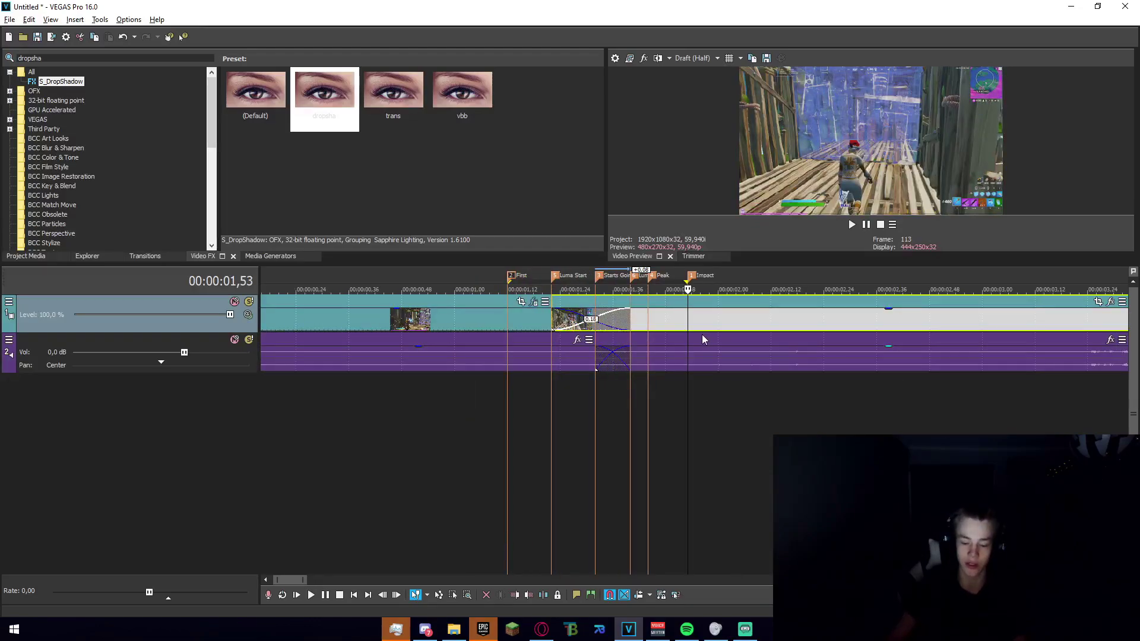
- Copy the second gameplay clip to a new video track placed above the original and toggle the copy's event envelope
drag(770, 320, 772, 399)
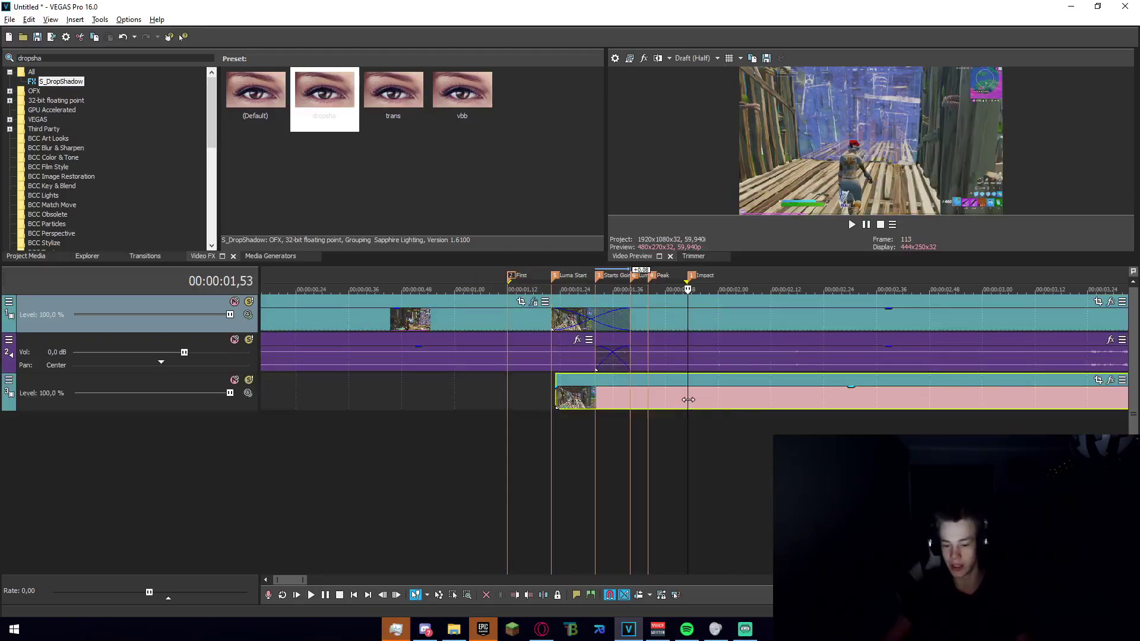
drag(172, 389, 191, 326)
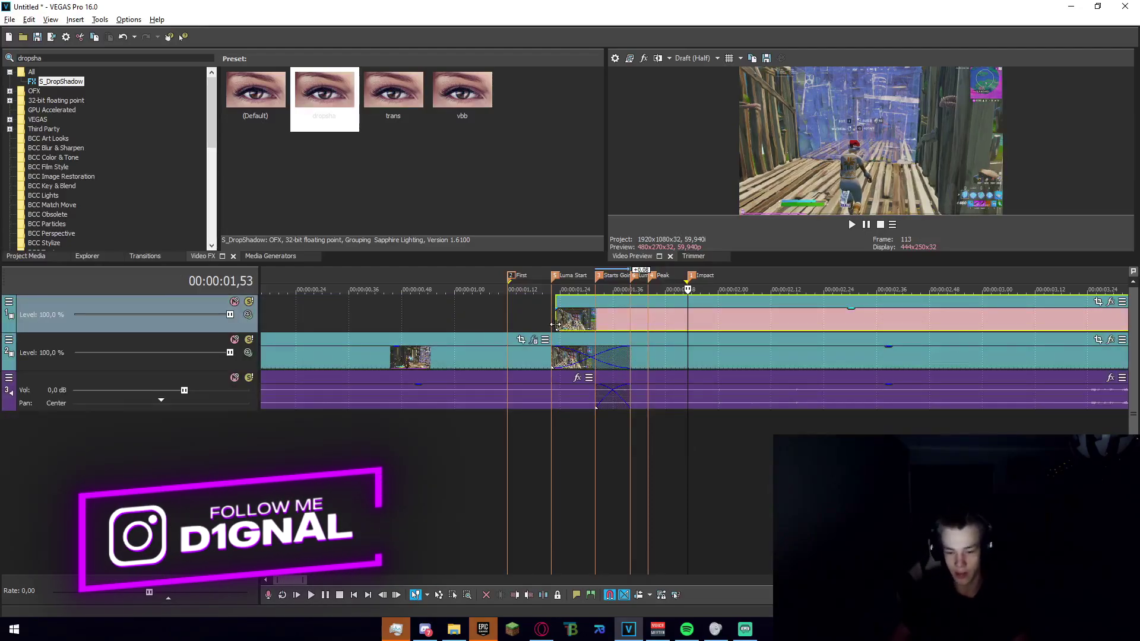
right_click(691, 320)
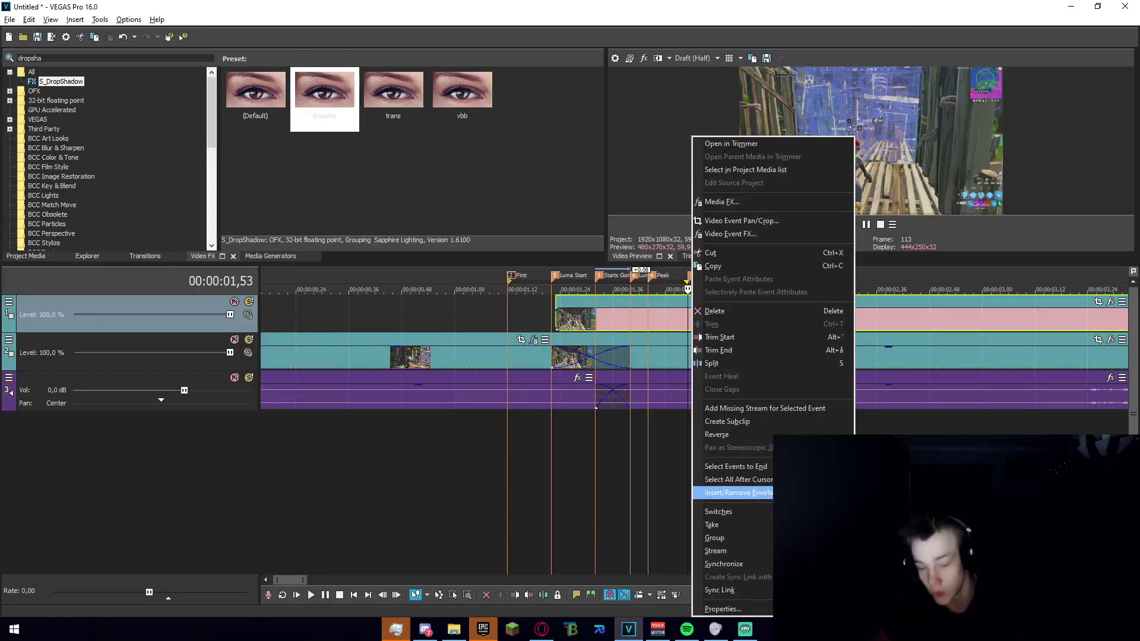
click(890, 506)
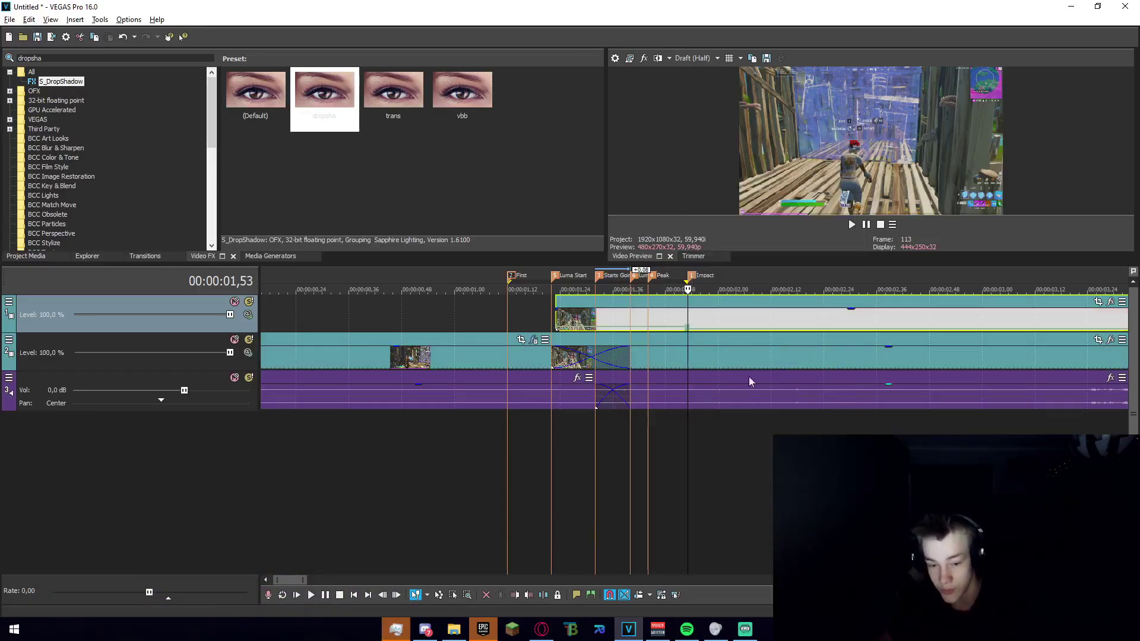
- Cut away the copied clip's part before the Impact marker and move the remainder to start at the First marker
key(s)
click(674, 318)
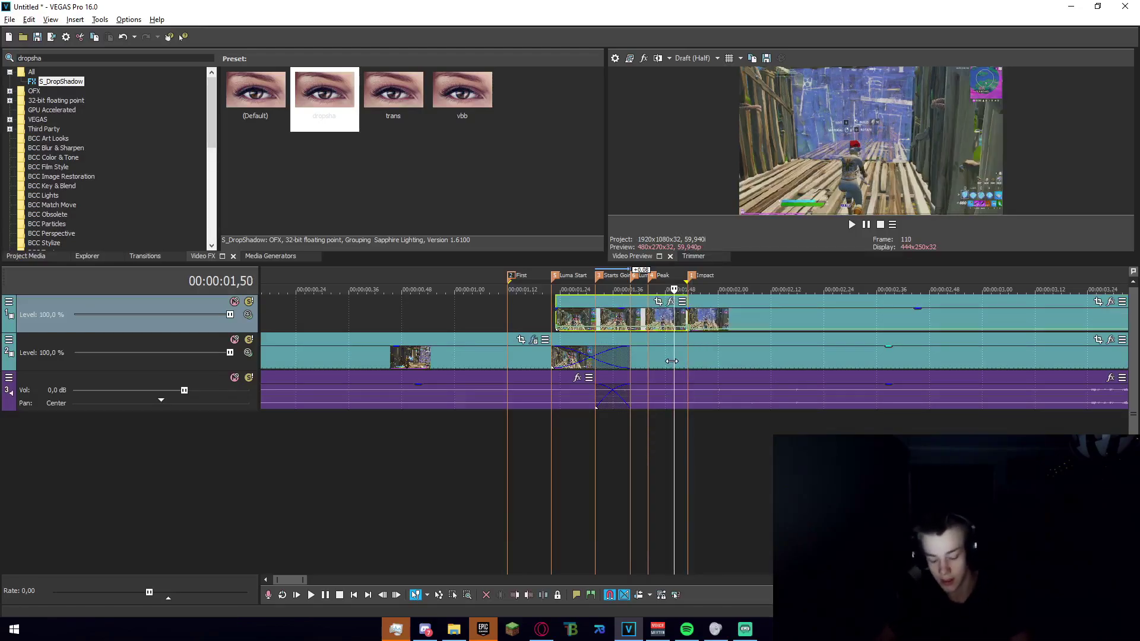
key(Delete)
drag(770, 326, 609, 324)
click(509, 318)
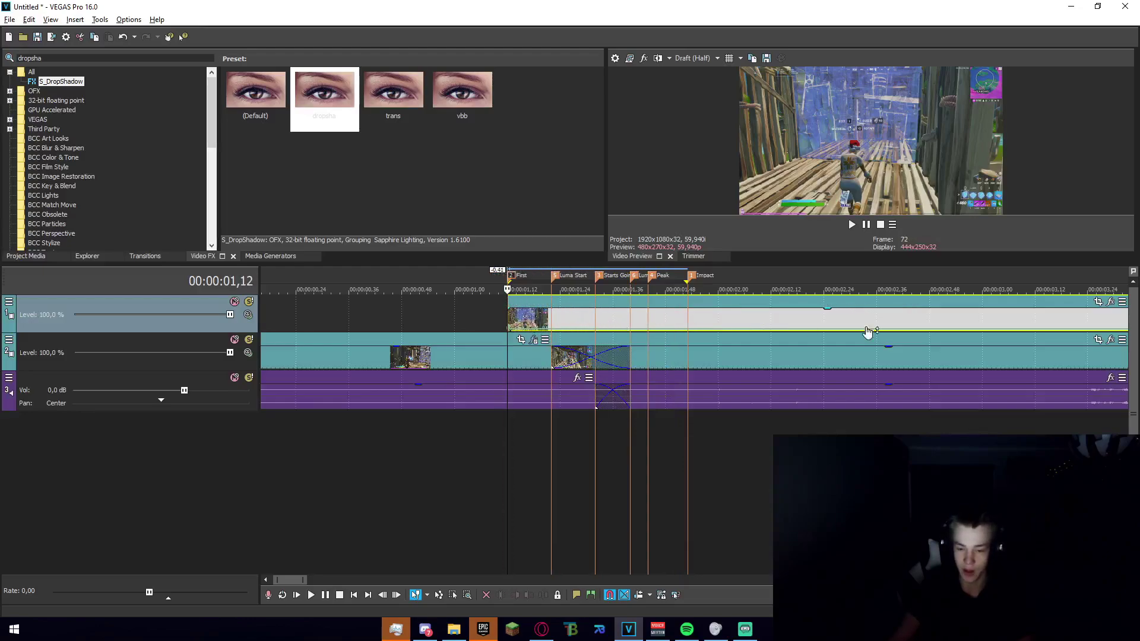
- Open Event Pan/Crop for the copied clip on the top track, widen its window and enable the mask
click(1098, 301)
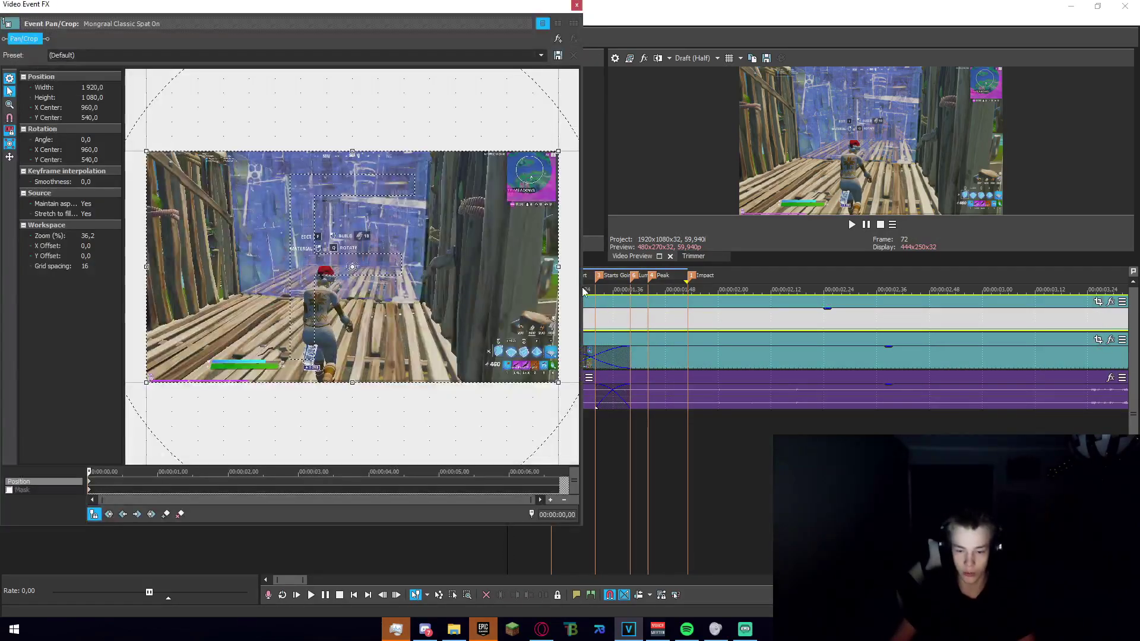
drag(582, 291, 839, 310)
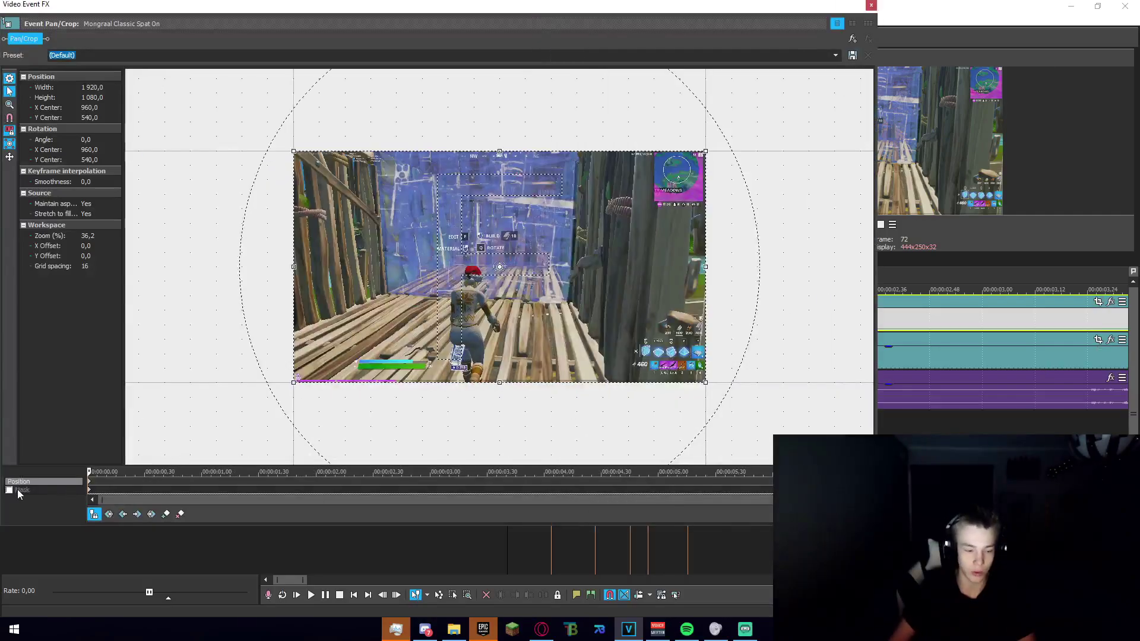
click(9, 490)
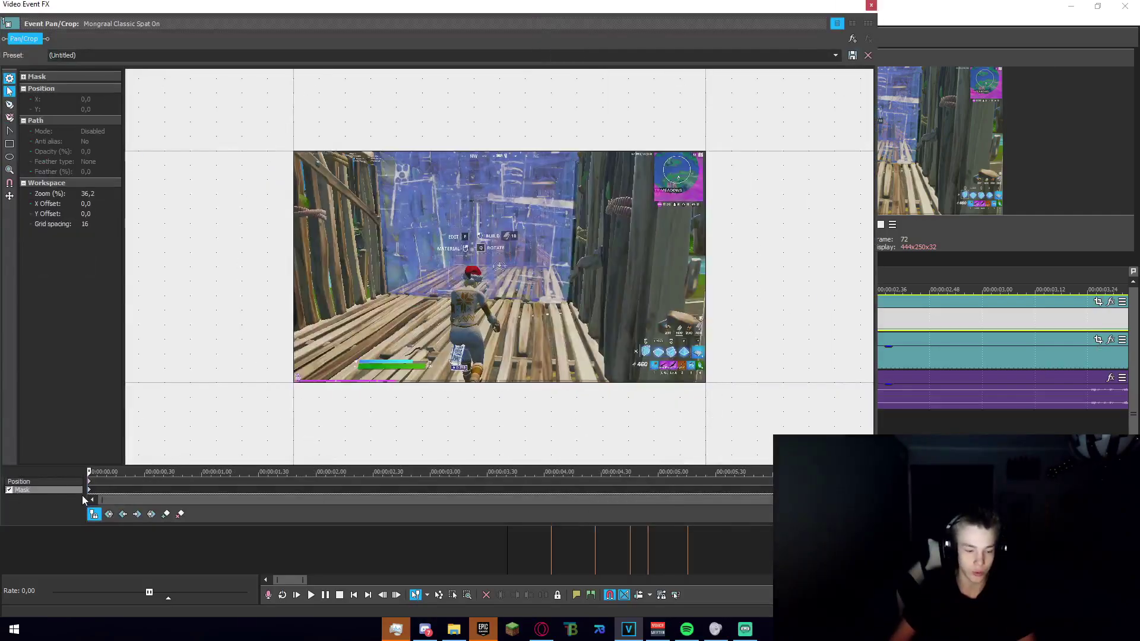
scroll(499, 244, up, 10)
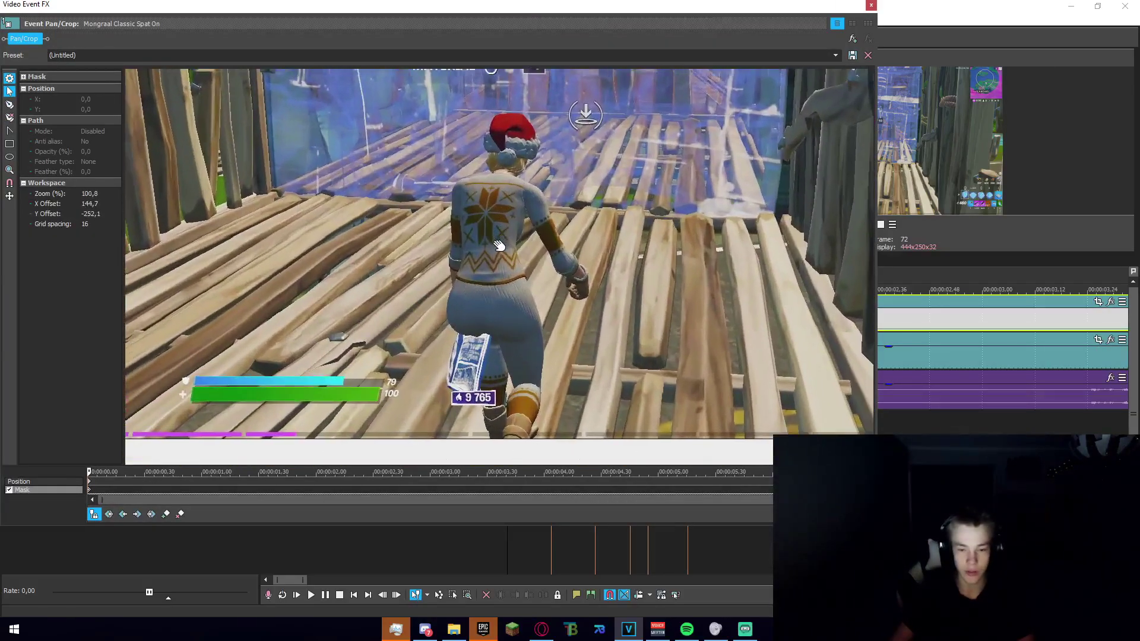
- Start a mask path on the copied clip at the character's right foot and trace up the outer edge of the lower leg
scroll(499, 244, up, 1)
click(10, 104)
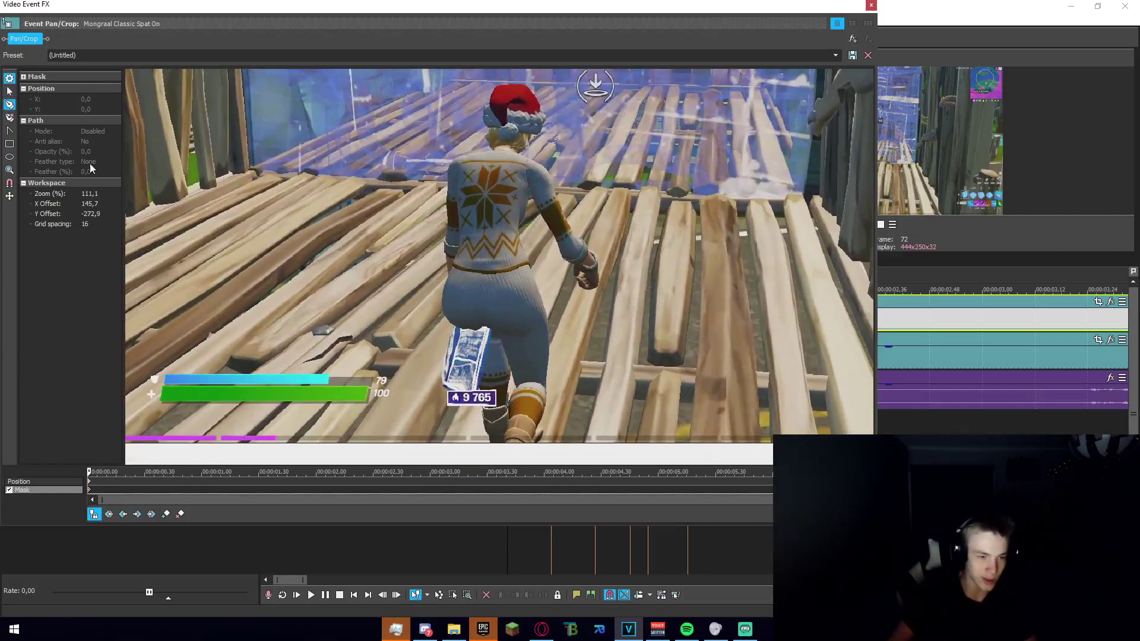
click(533, 442)
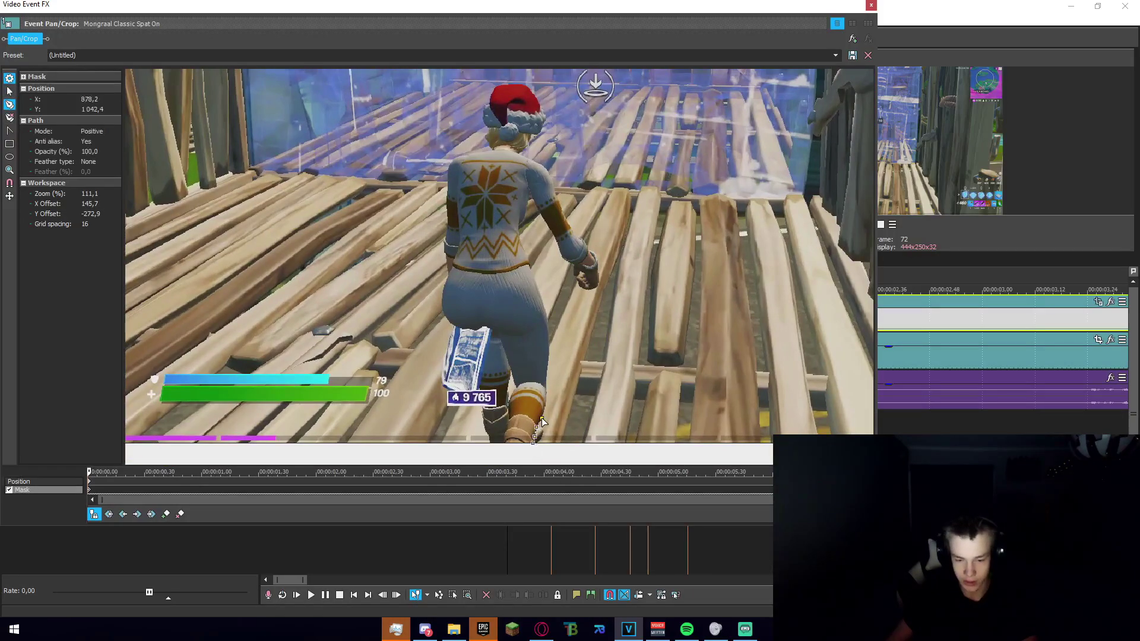
click(542, 418)
click(544, 408)
click(545, 393)
click(547, 383)
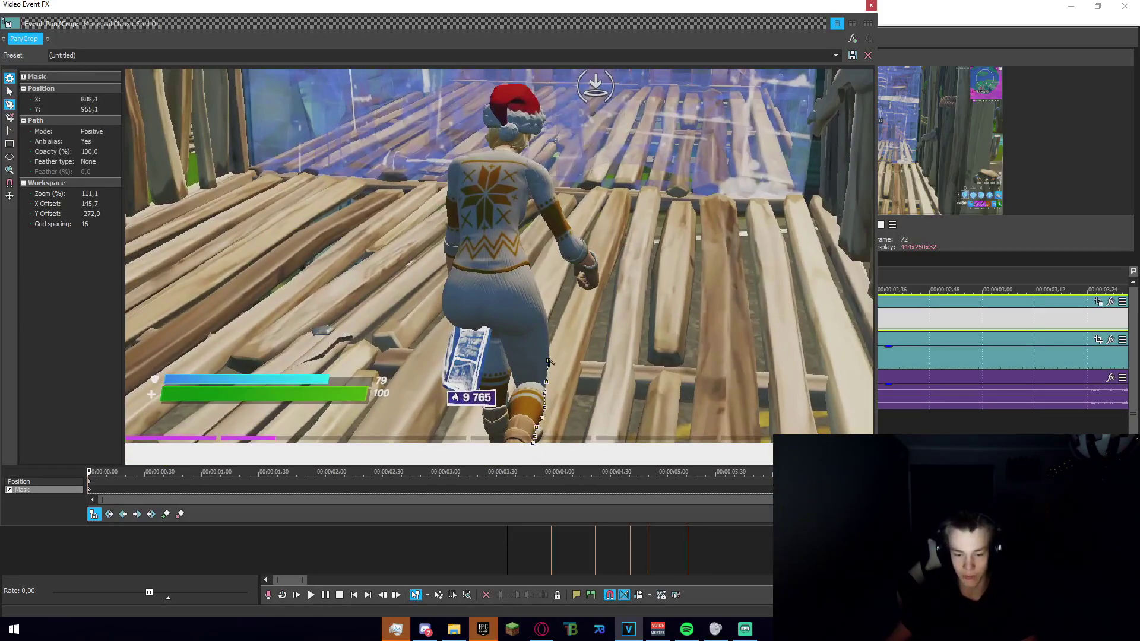
- Continue the mask path up the right thigh and waist to the armpit, around the hand and back up the outer arm
click(540, 298)
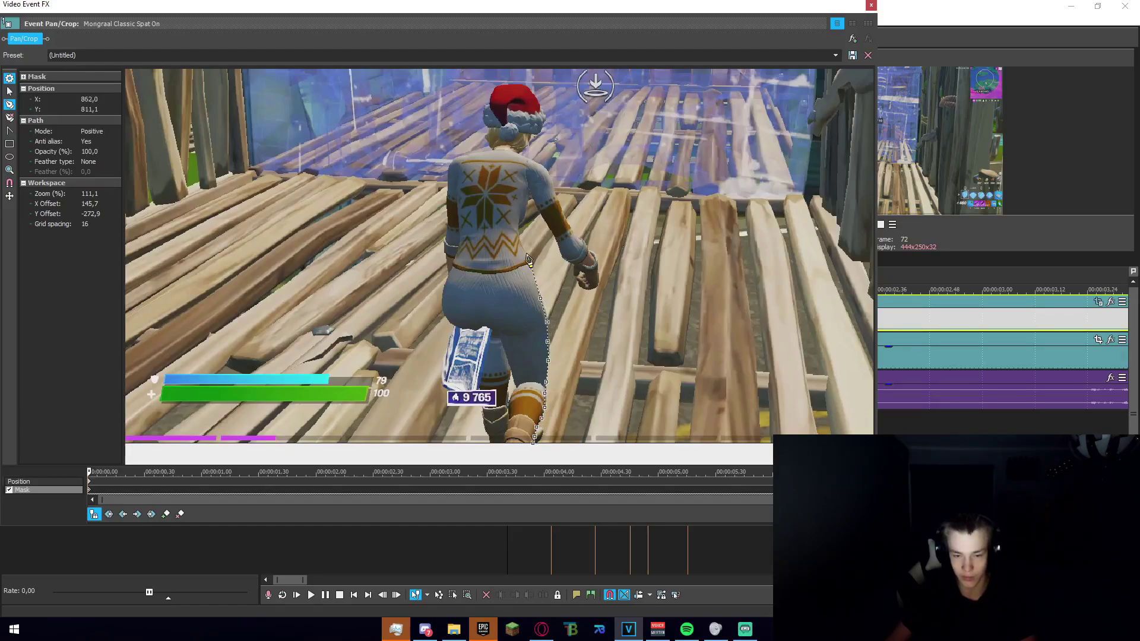
click(526, 253)
click(520, 240)
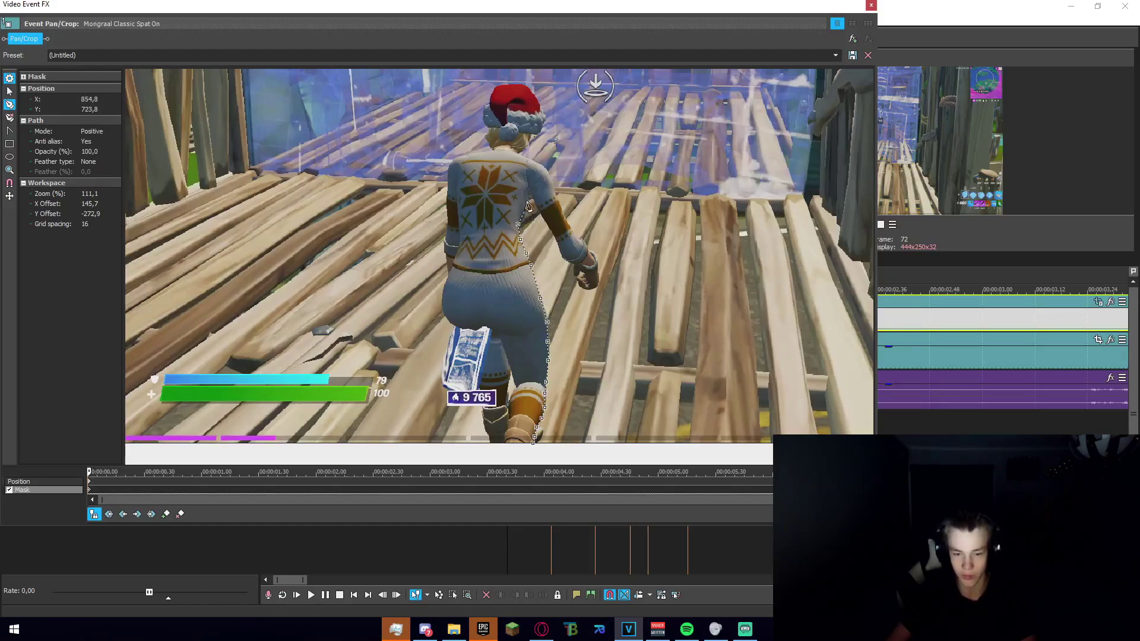
click(552, 230)
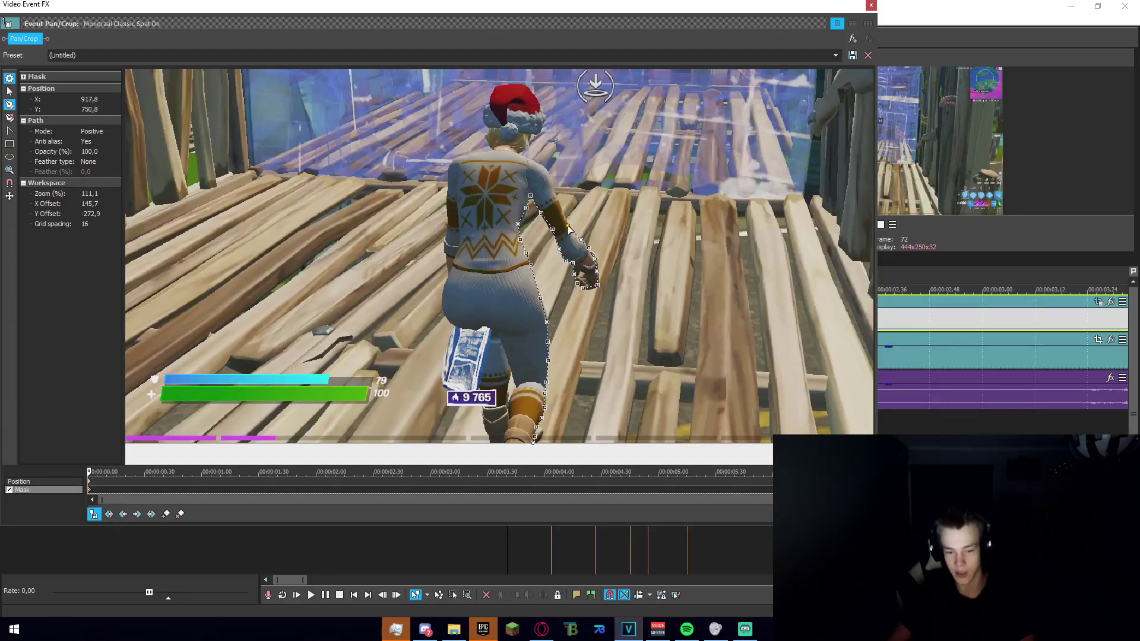
click(557, 198)
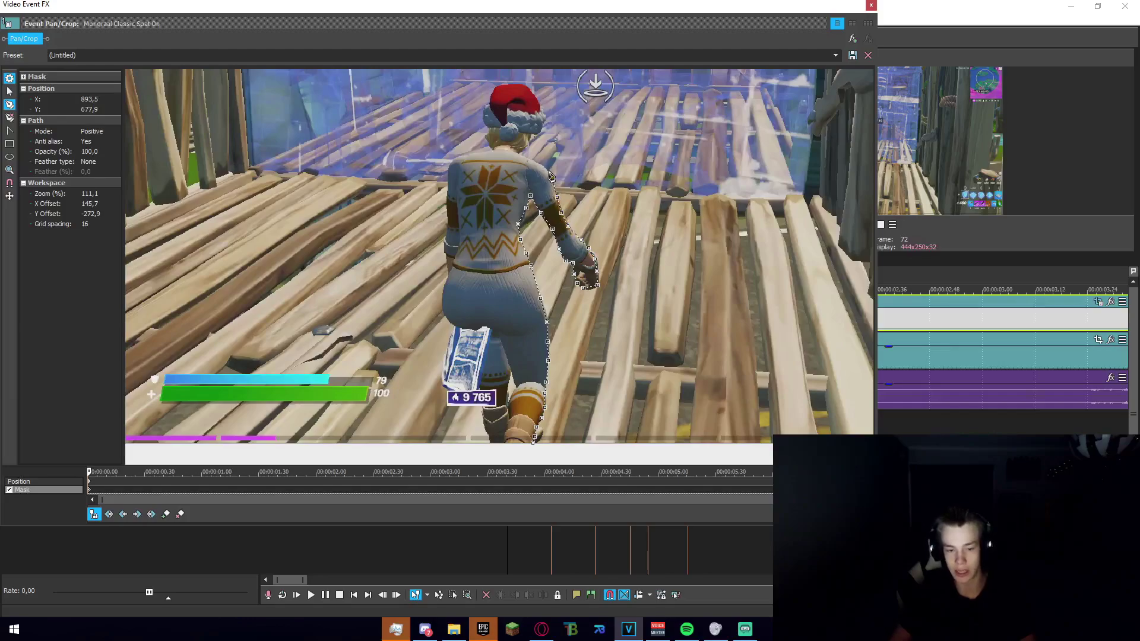
- Trace the shoulder, neck and Santa hat, continue down the left side and around the held item, and close the mask at the feet
click(534, 161)
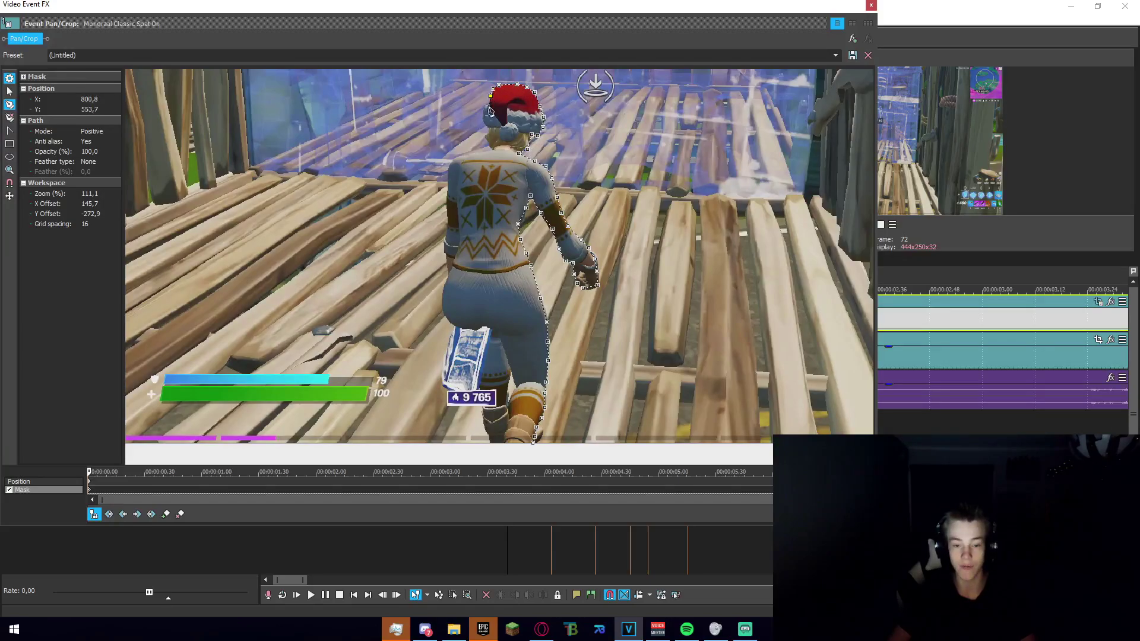
click(491, 147)
drag(449, 192, 450, 239)
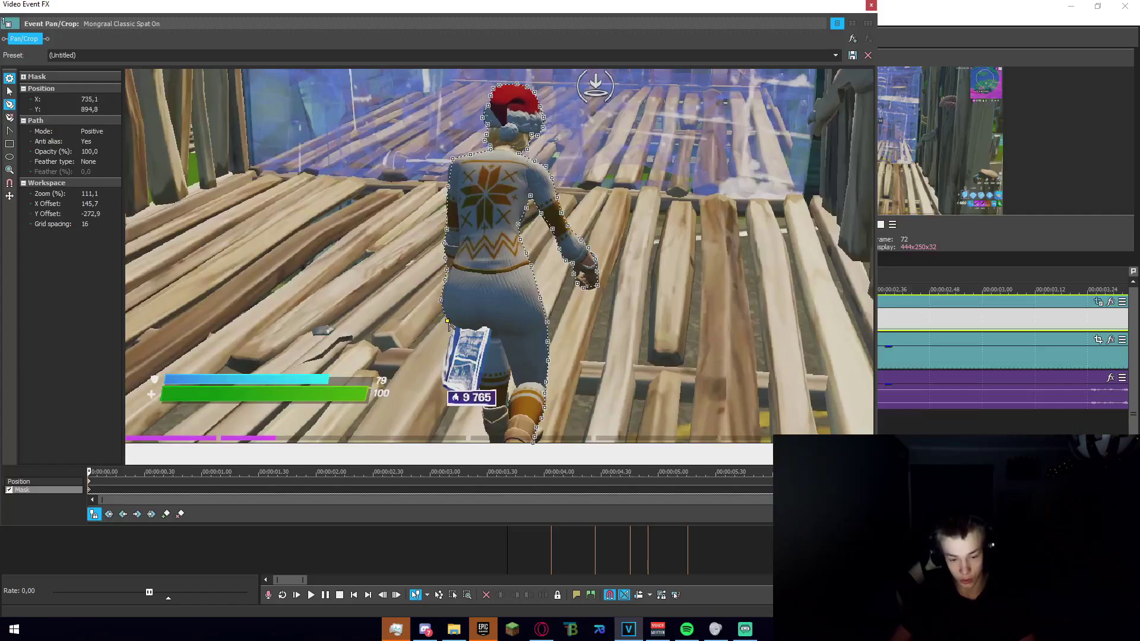
drag(453, 328, 484, 411)
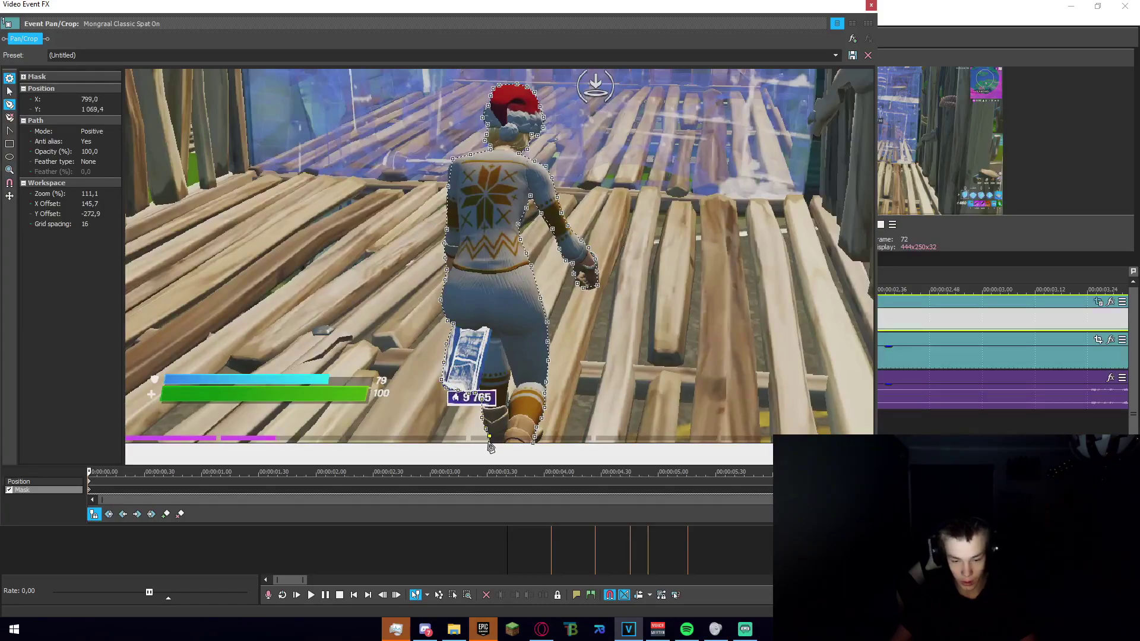
- Draw a second mask path around the gap between the legs, set its mode to Negative, and close Event Pan/Crop
scroll(525, 385, up, 2)
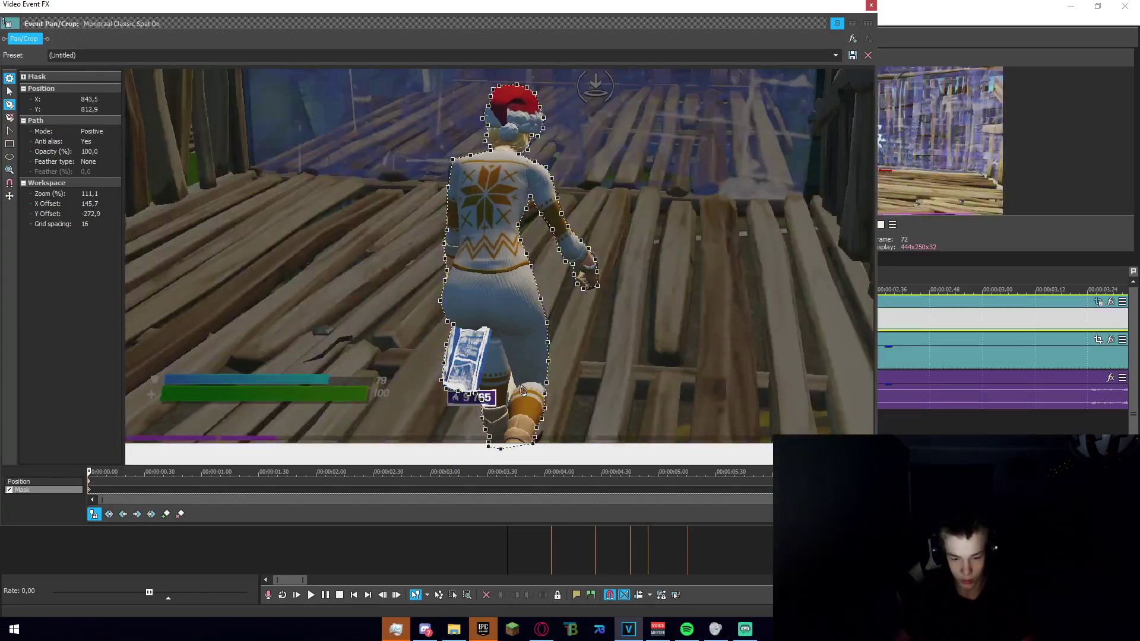
click(509, 411)
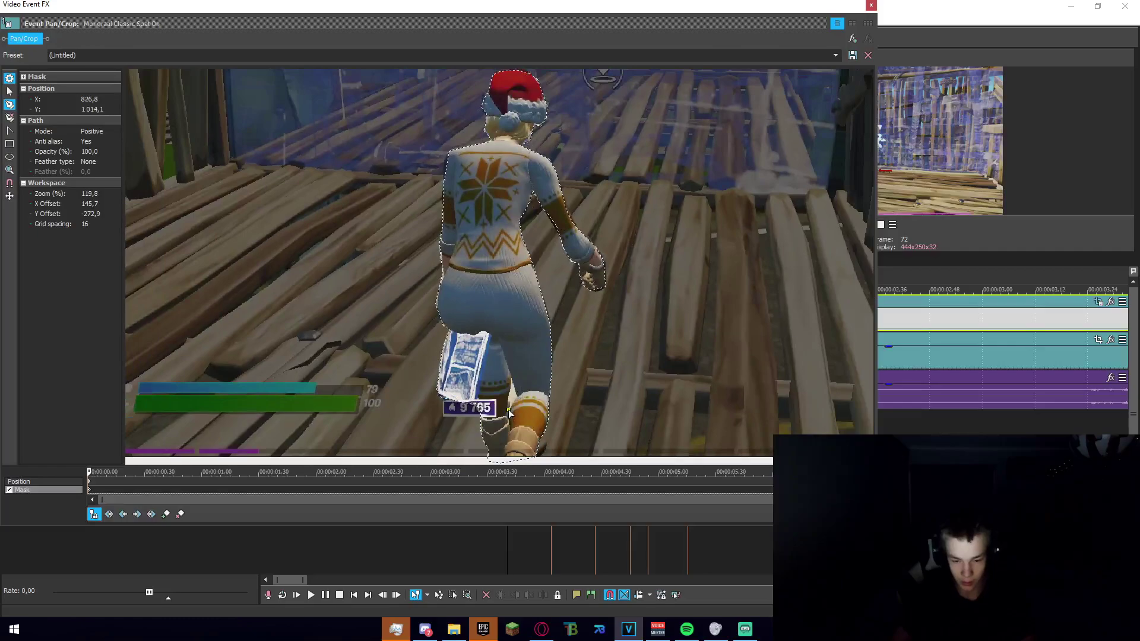
click(509, 399)
click(513, 380)
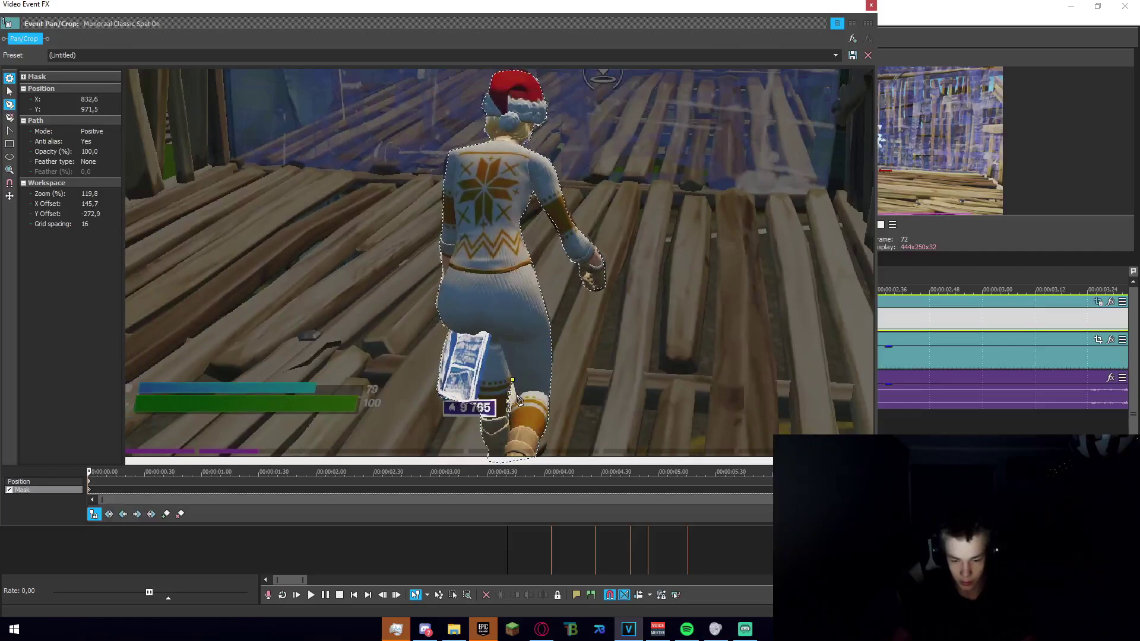
click(510, 403)
click(10, 92)
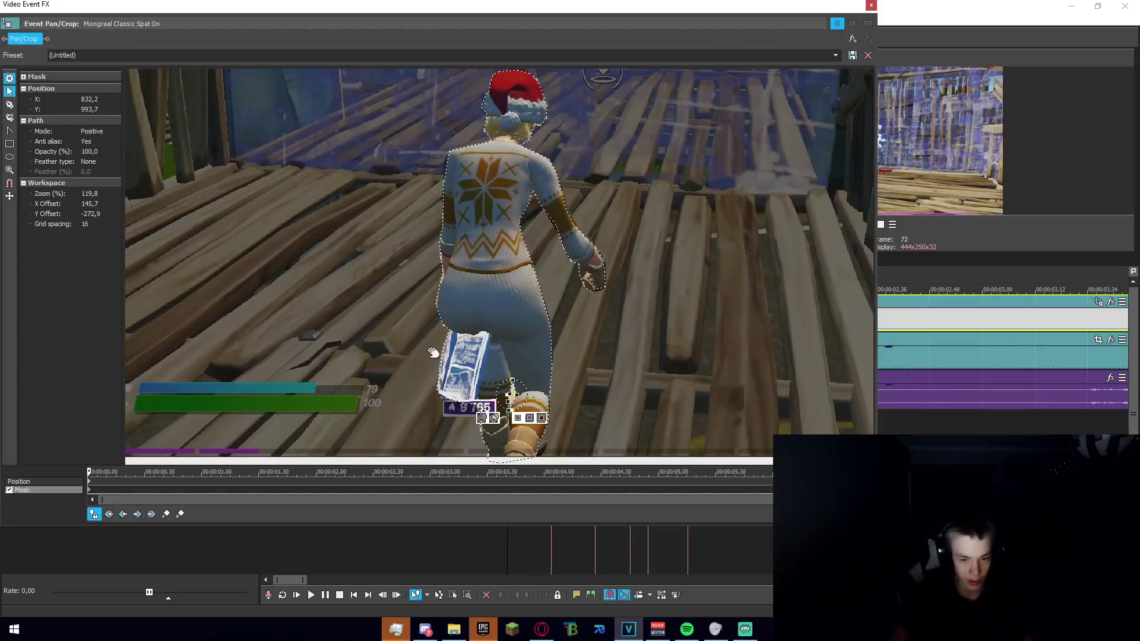
click(493, 419)
scroll(787, 170, down, 2)
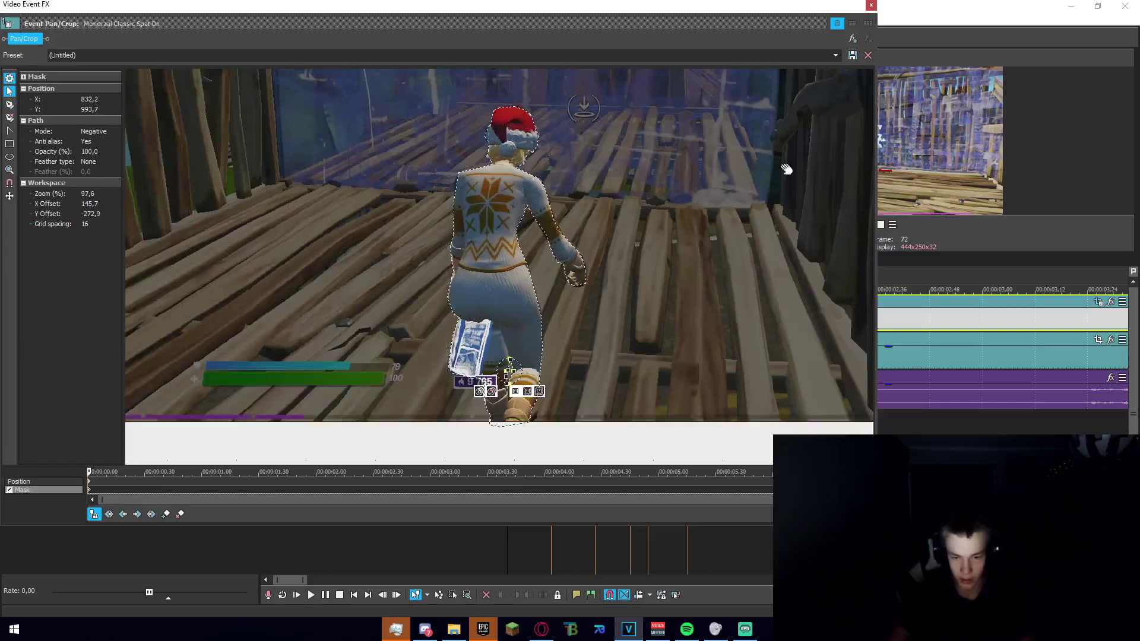
click(871, 7)
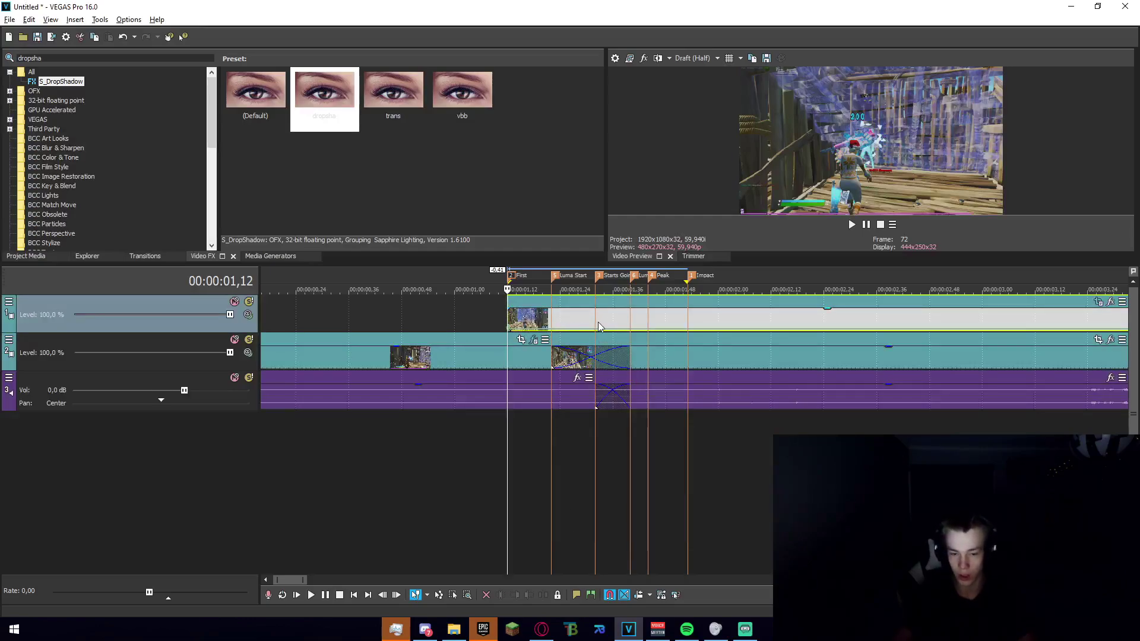
- Add a Position keyframe to the copied clip's Pan/Crop at the Starts Going Out marker
click(596, 326)
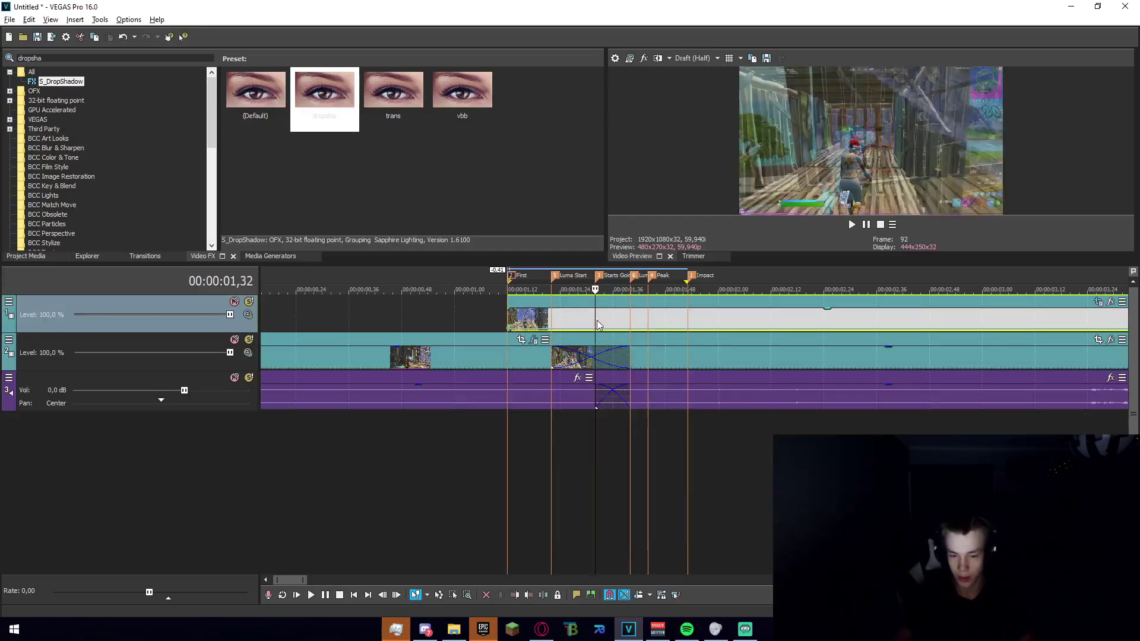
click(1098, 303)
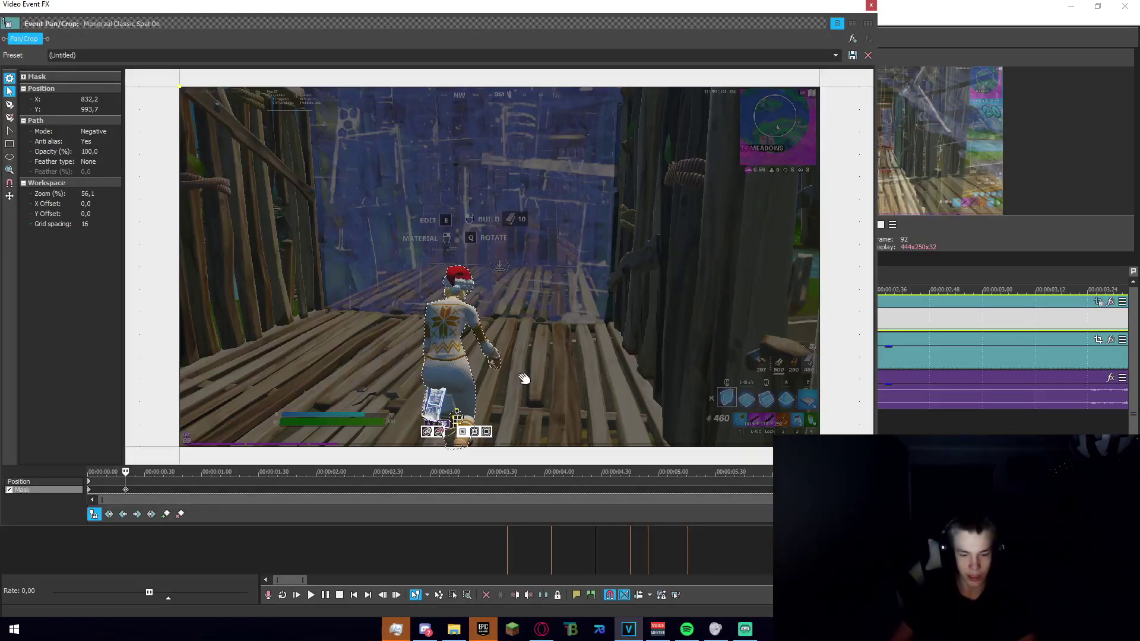
click(126, 482)
click(164, 512)
click(125, 490)
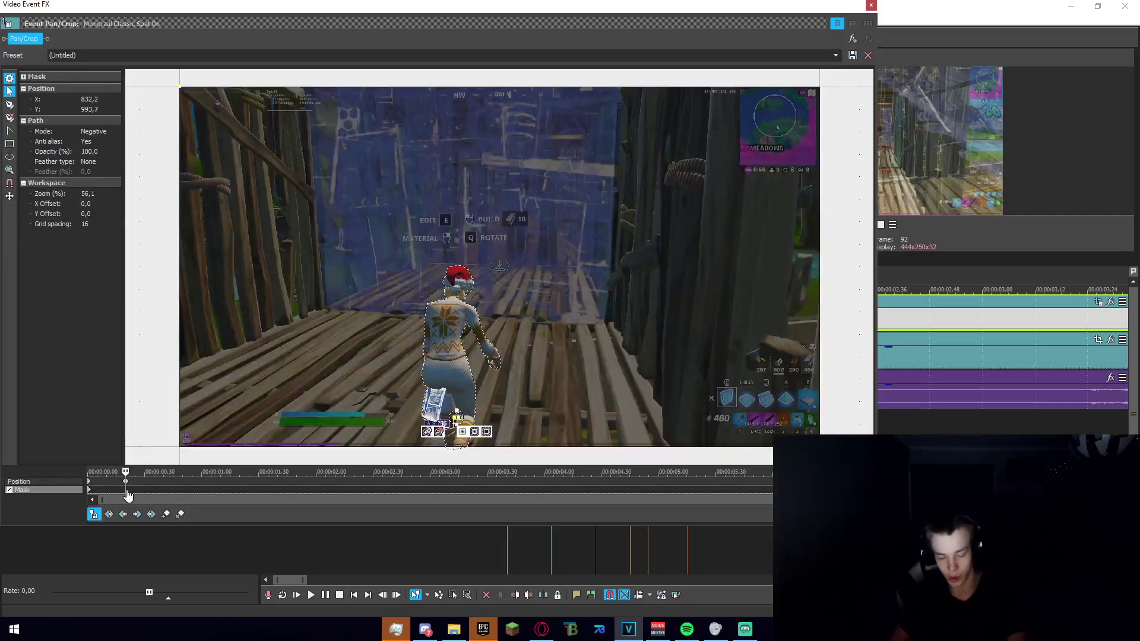
click(126, 481)
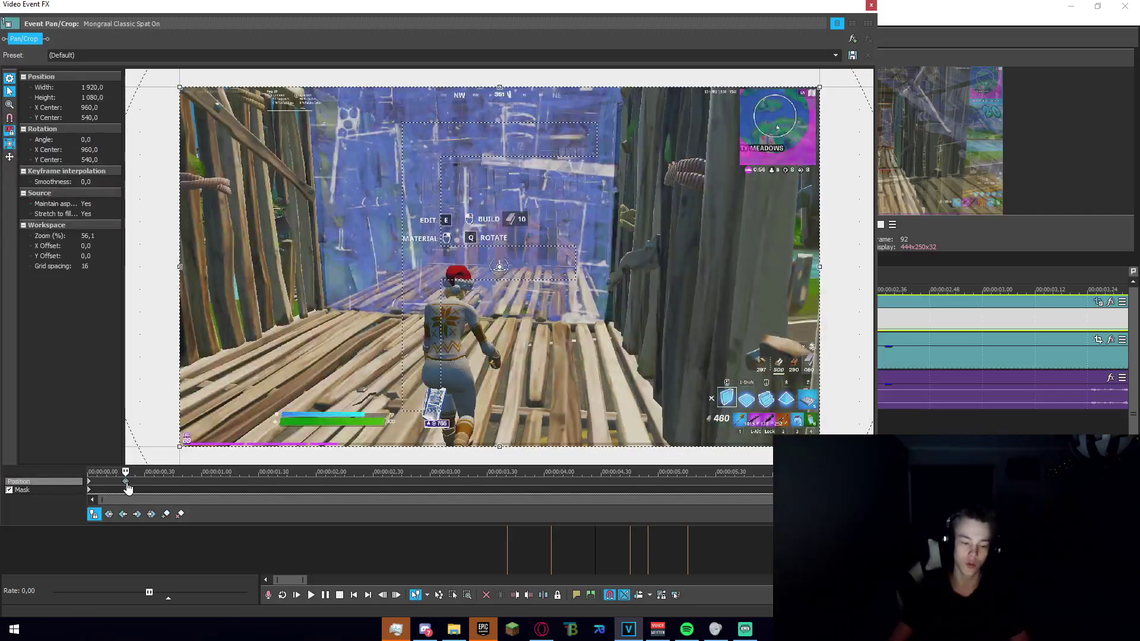
- At the first Position keyframe, move the crop frame's center to X 1633.3 and Y 137.0, keeping the preview uncovered, and close Event Pan/Crop
click(89, 482)
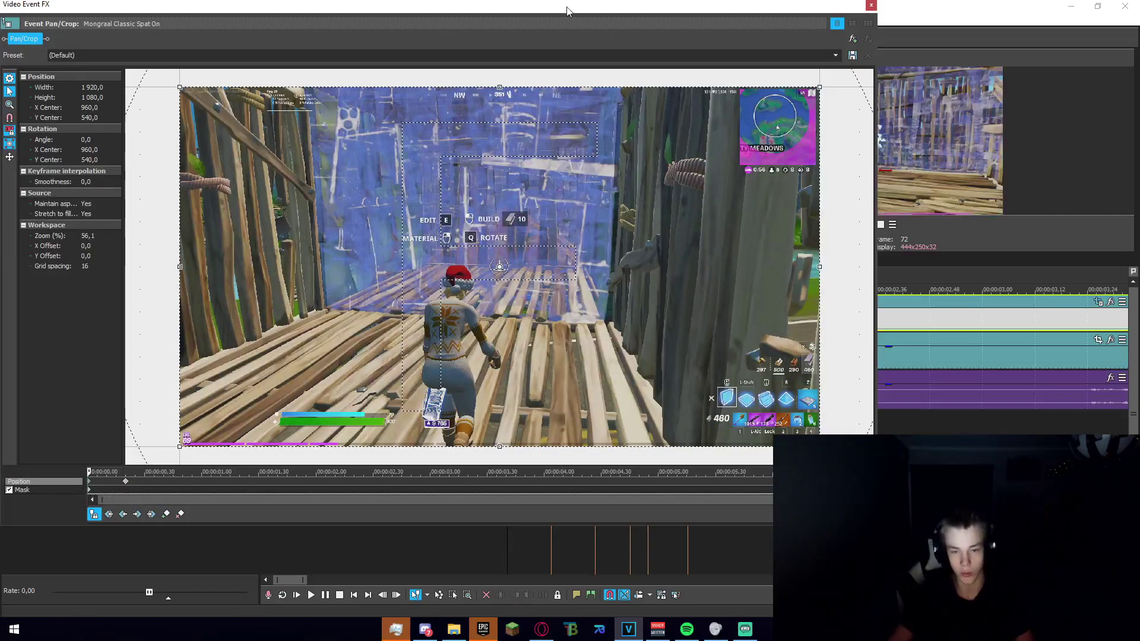
drag(566, 7, 333, 8)
scroll(675, 149, down, 3)
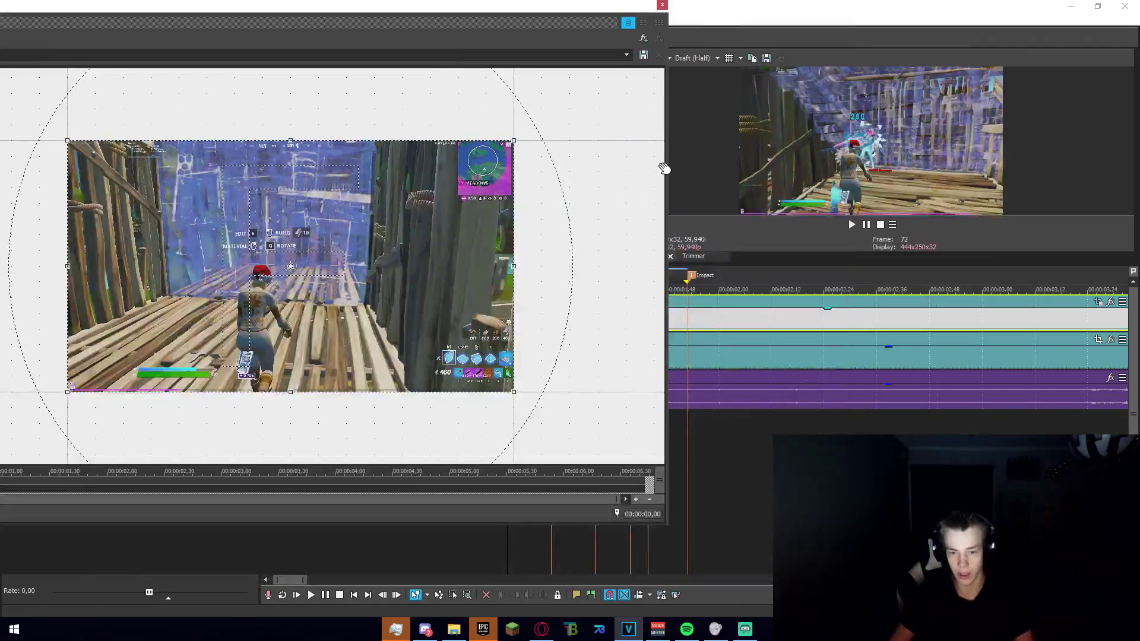
drag(670, 165, 502, 165)
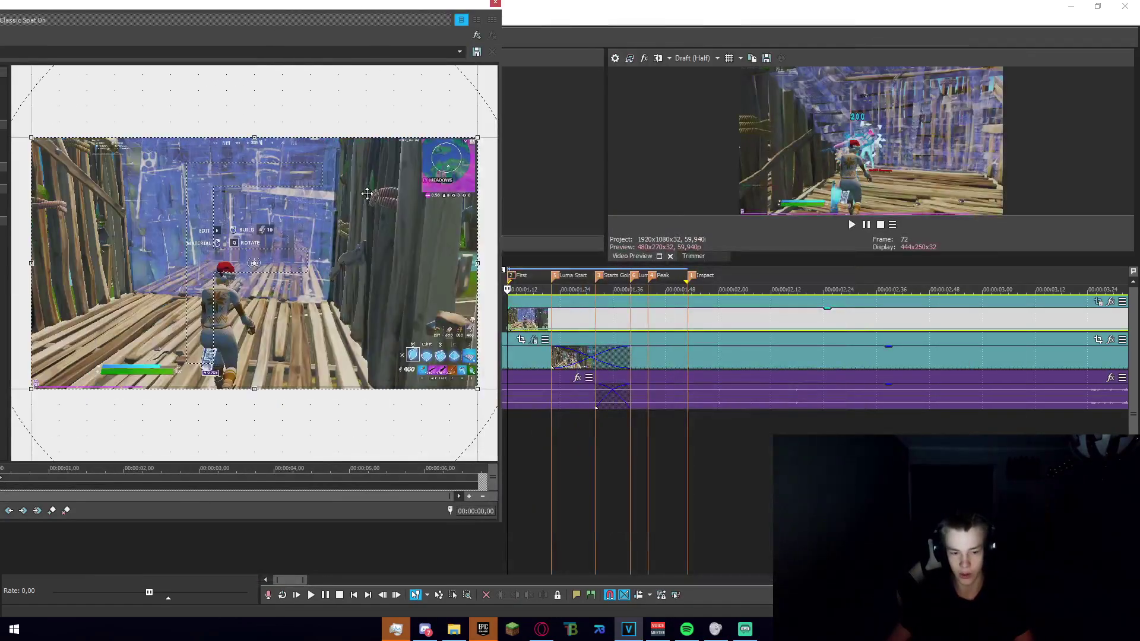
drag(367, 193, 527, 99)
drag(412, 8, 445, 8)
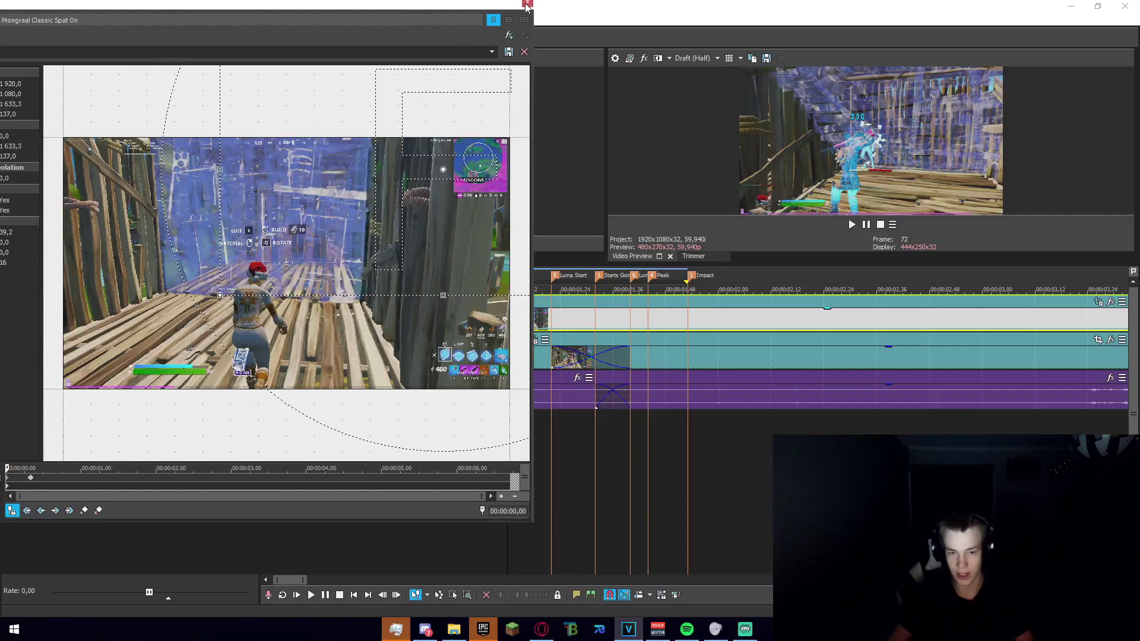
click(527, 4)
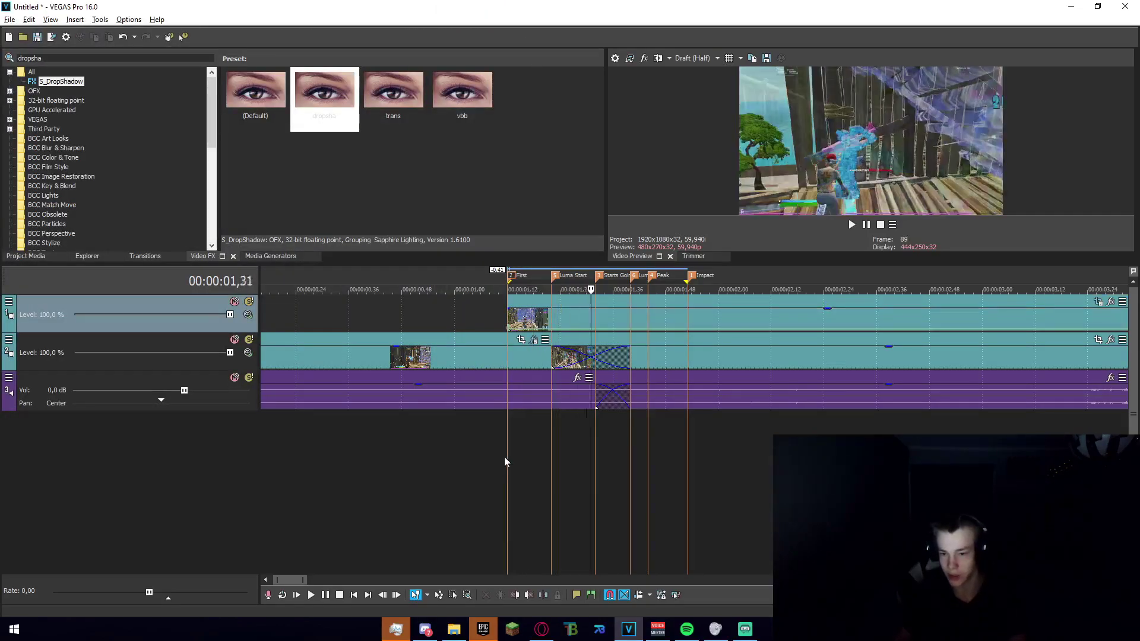
- Check the frames around Starts Going Out, and at the Peak marker shrink the copied clip's crop frame to 1400.1 × 787.6 centered at 870, 590
key(Right)
key(Right)
key(Right)
key(Right)
key(Right)
key(Left)
key(Left)
key(Left)
key(Left)
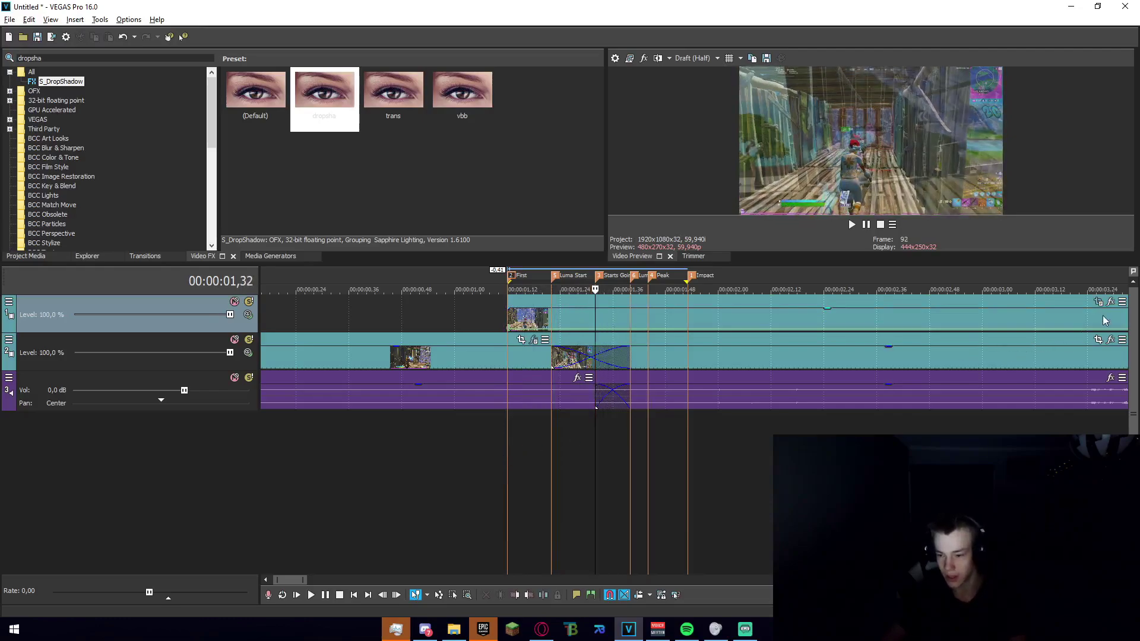
click(1098, 302)
scroll(722, 337, up, 3)
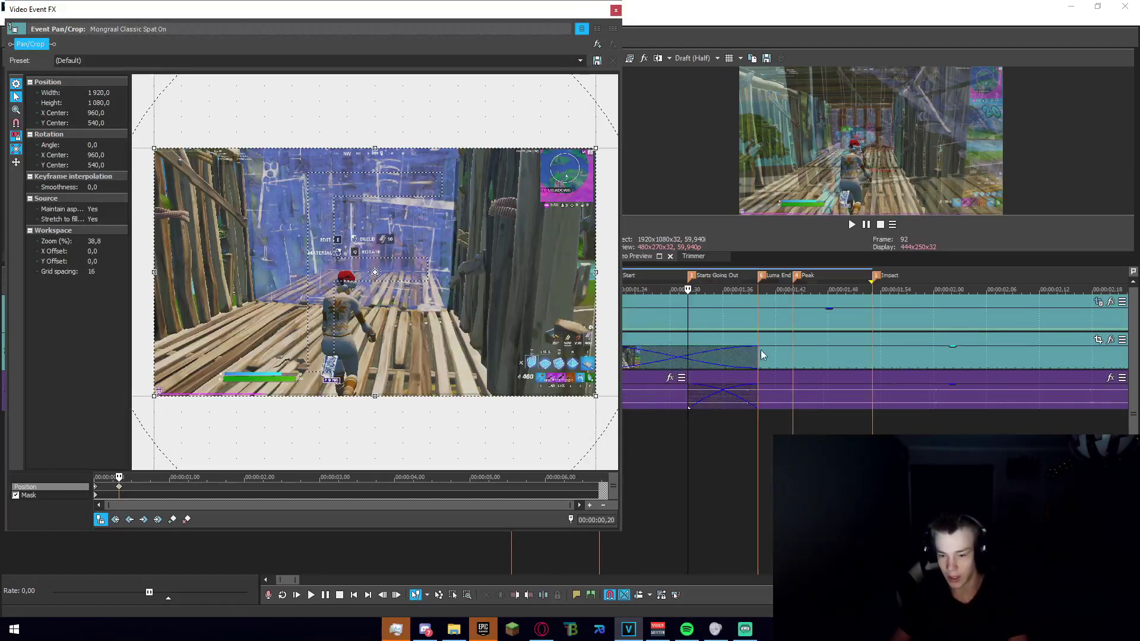
click(795, 324)
scroll(584, 318, down, 3)
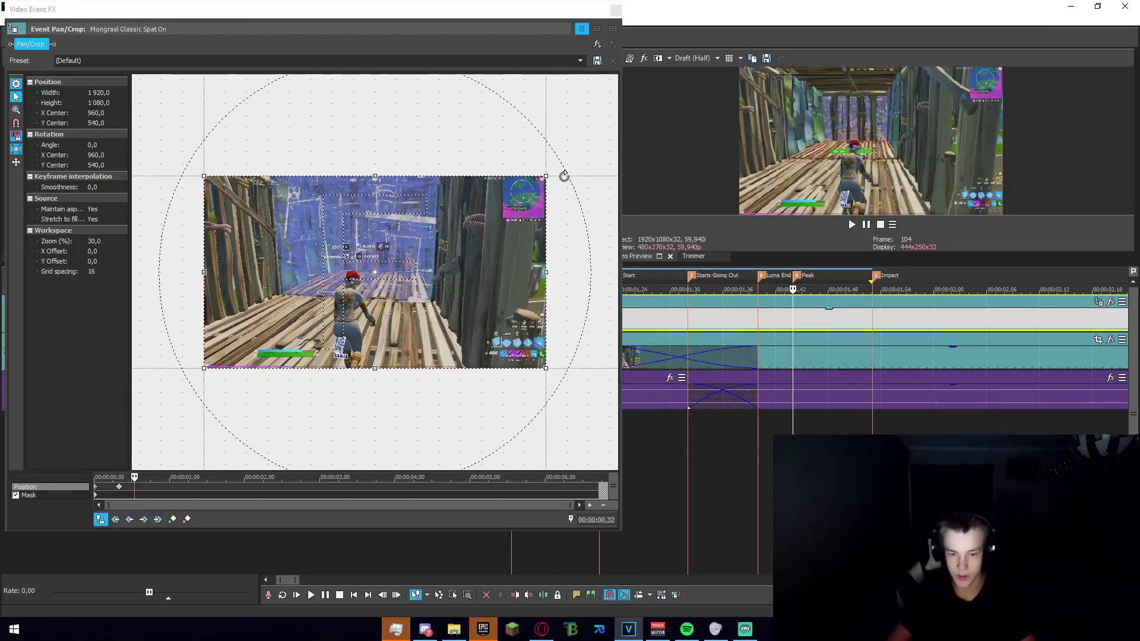
drag(545, 177, 453, 240)
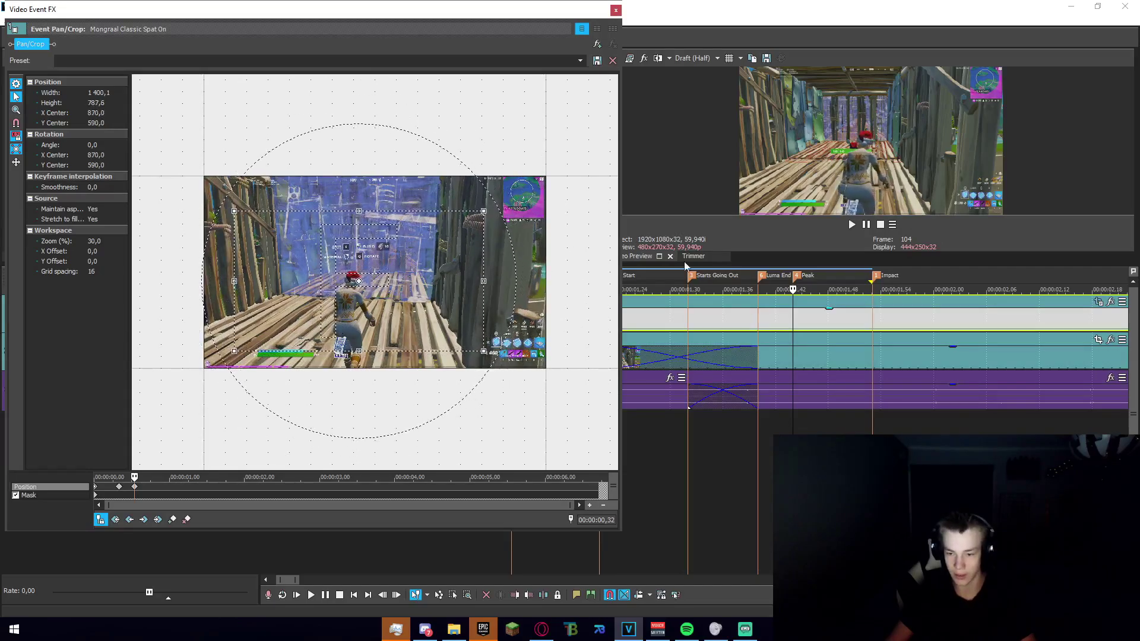
- At the Impact marker, restore the copied clip's crop frame to its default 1920 × 1080 size
click(871, 314)
right_click(427, 266)
click(451, 287)
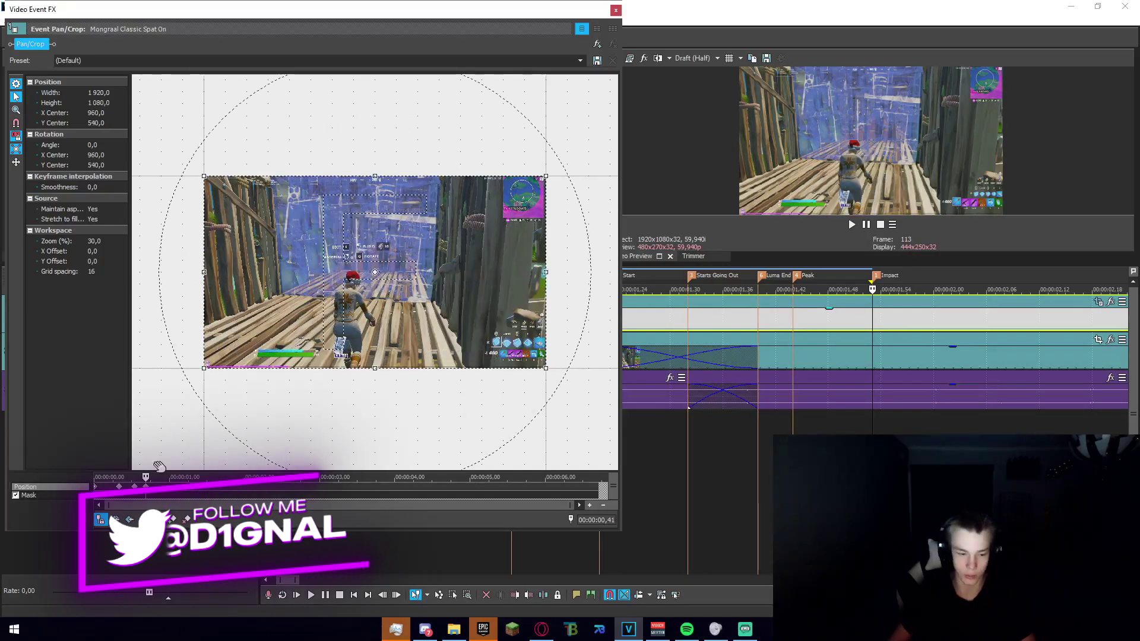
- Set the Position keyframe at the Peak marker to Slow interpolation and close Event Pan/Crop
click(135, 486)
scroll(142, 485, up, 3)
right_click(187, 487)
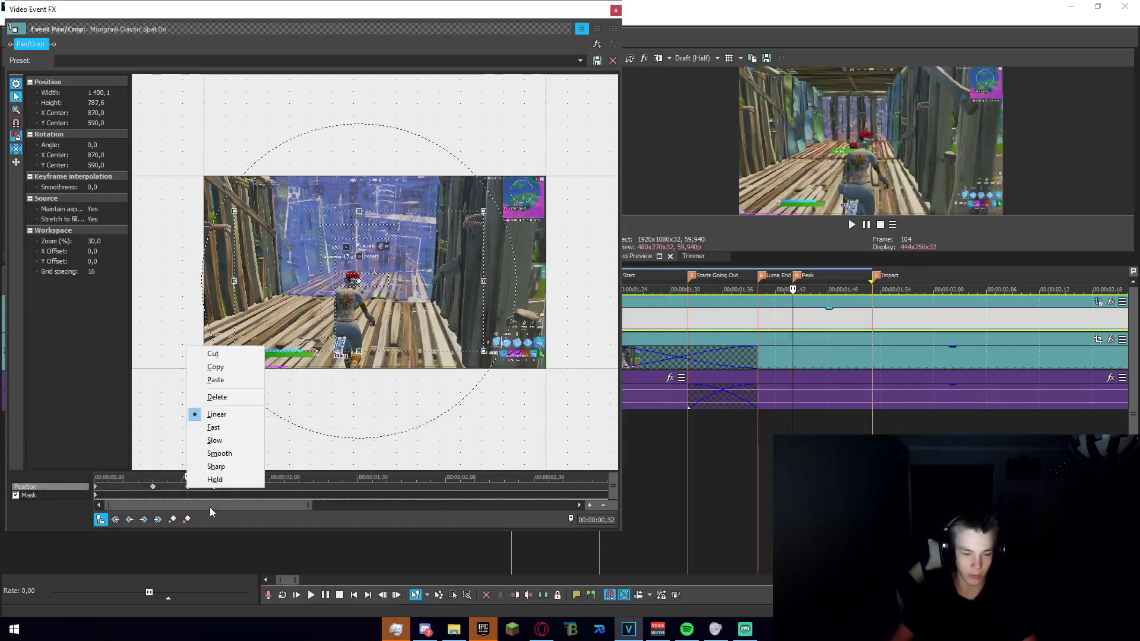
click(231, 442)
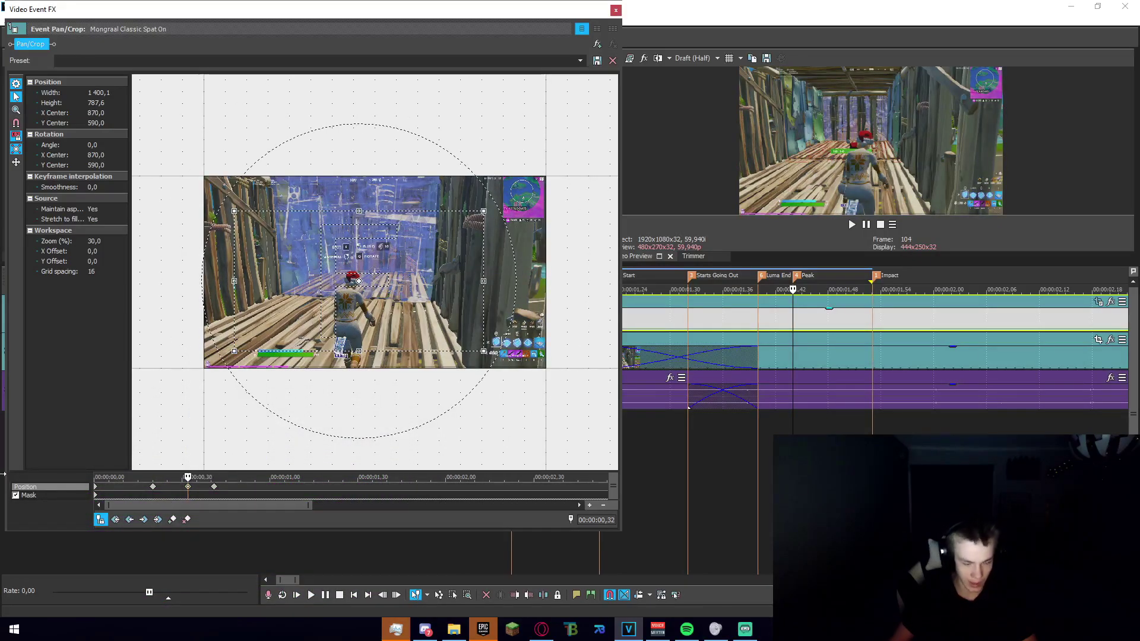
click(616, 10)
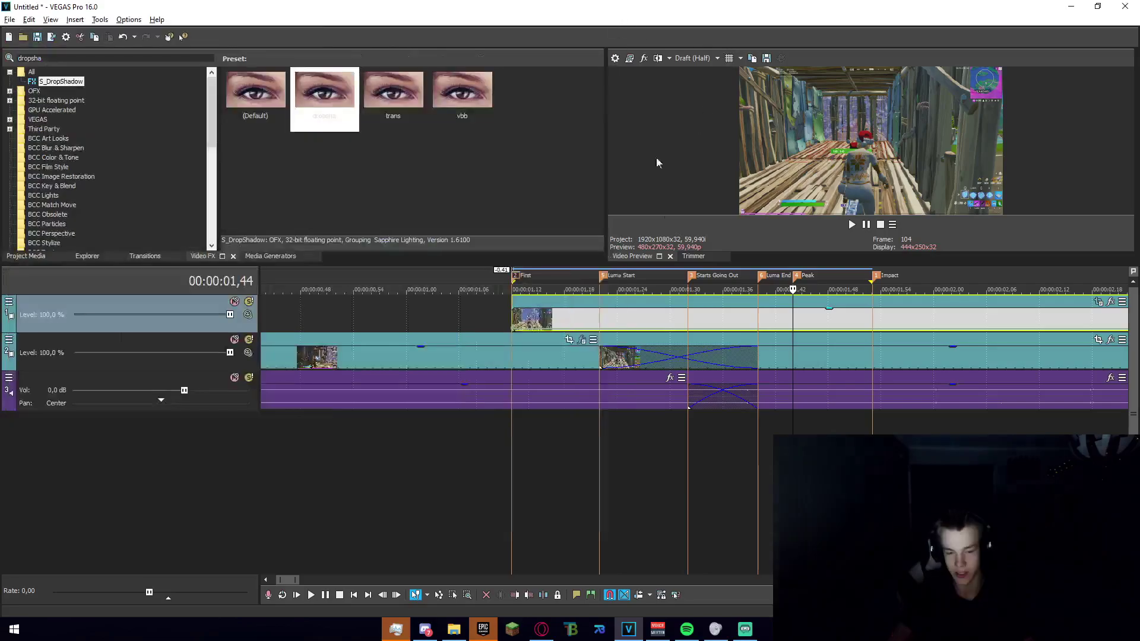
- Place the playhead between the First and Luma Start markers and apply the S_DropShadow preset dropsha to the masked clip on the top track
click(523, 491)
click(548, 483)
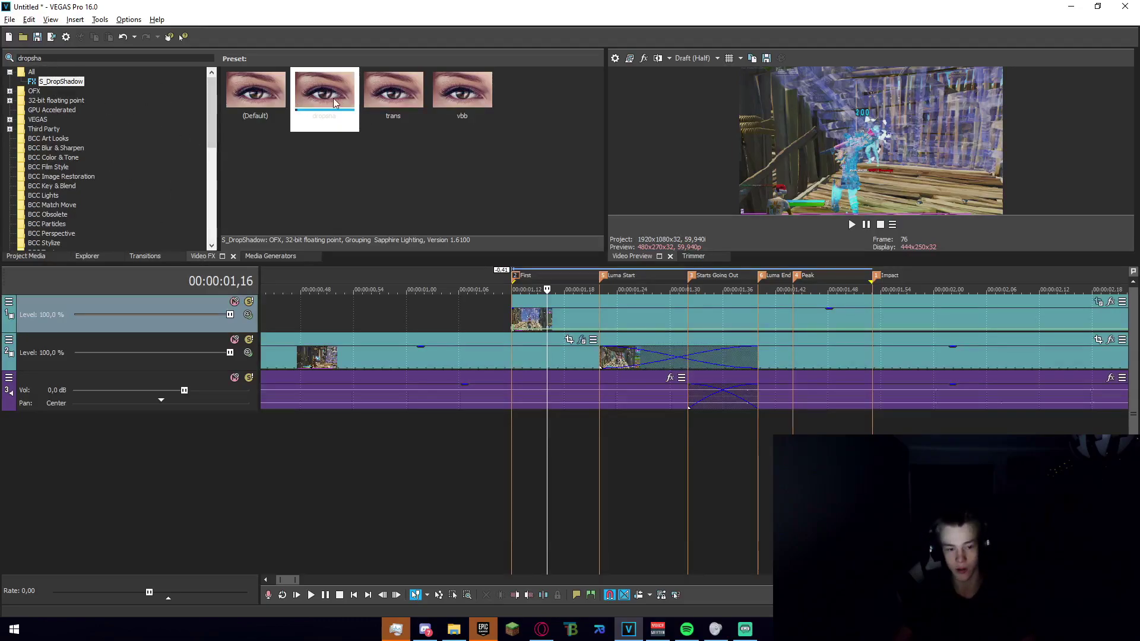
drag(333, 98, 576, 324)
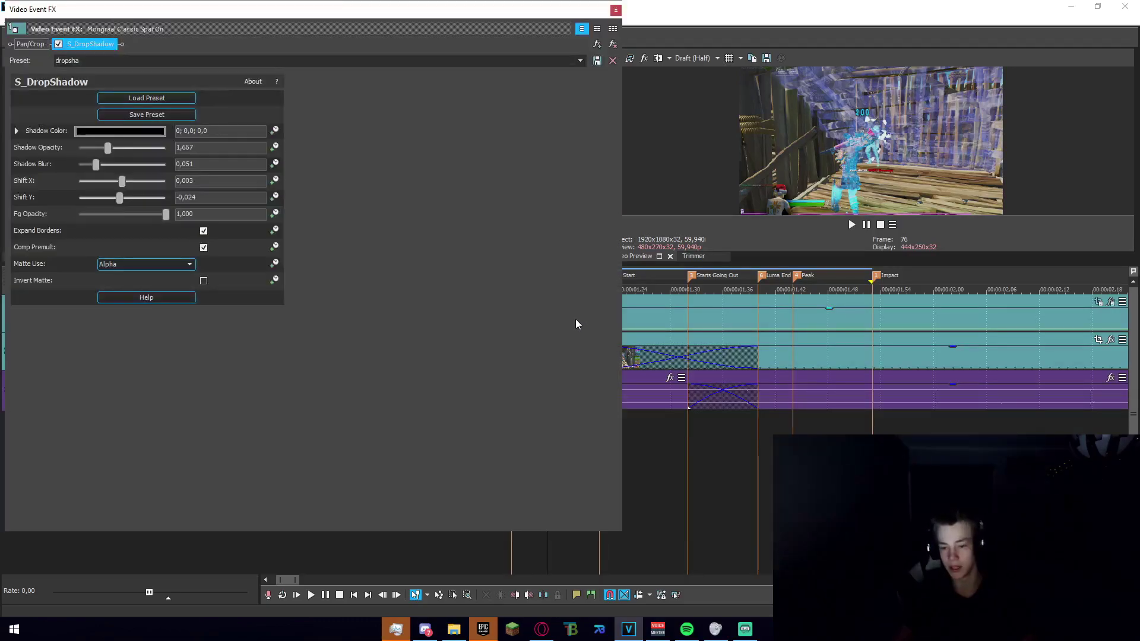
- Refine the masked clip's drop shadow with Shadow Blur 0,009, Shift X 0,010 and Shift Y -0,017, then close its effect settings
click(731, 319)
click(891, 318)
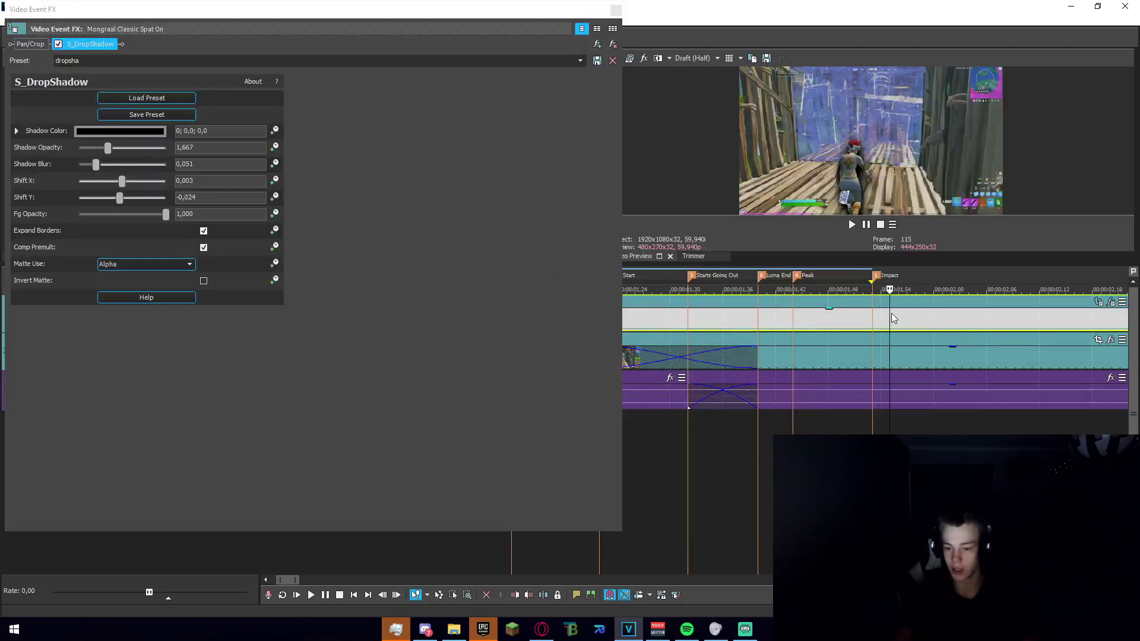
click(661, 322)
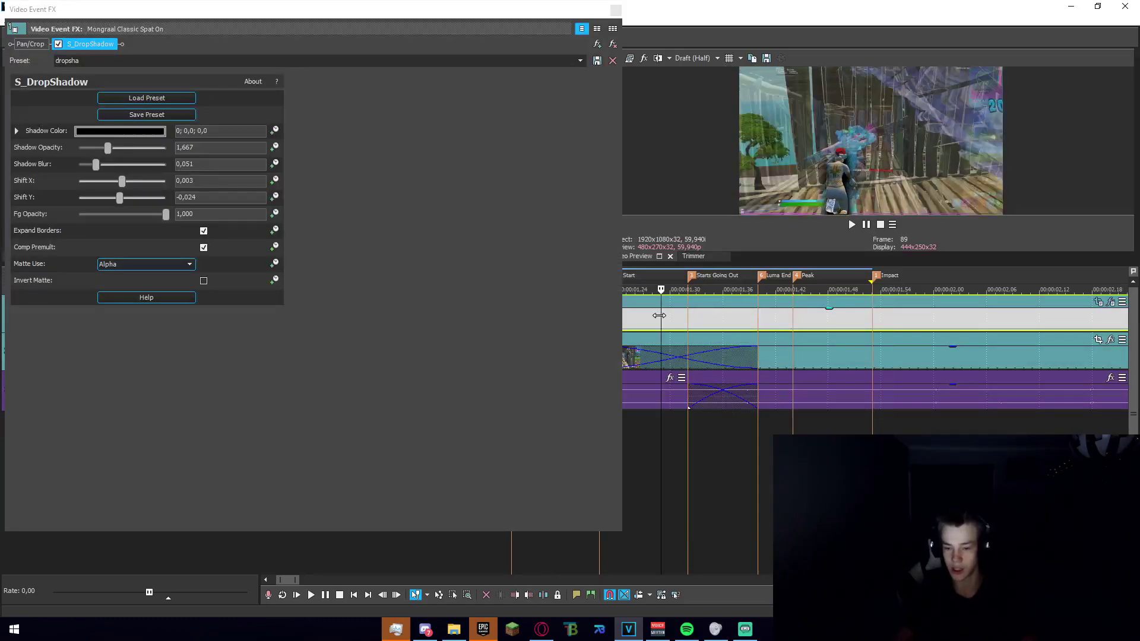
drag(93, 170, 81, 172)
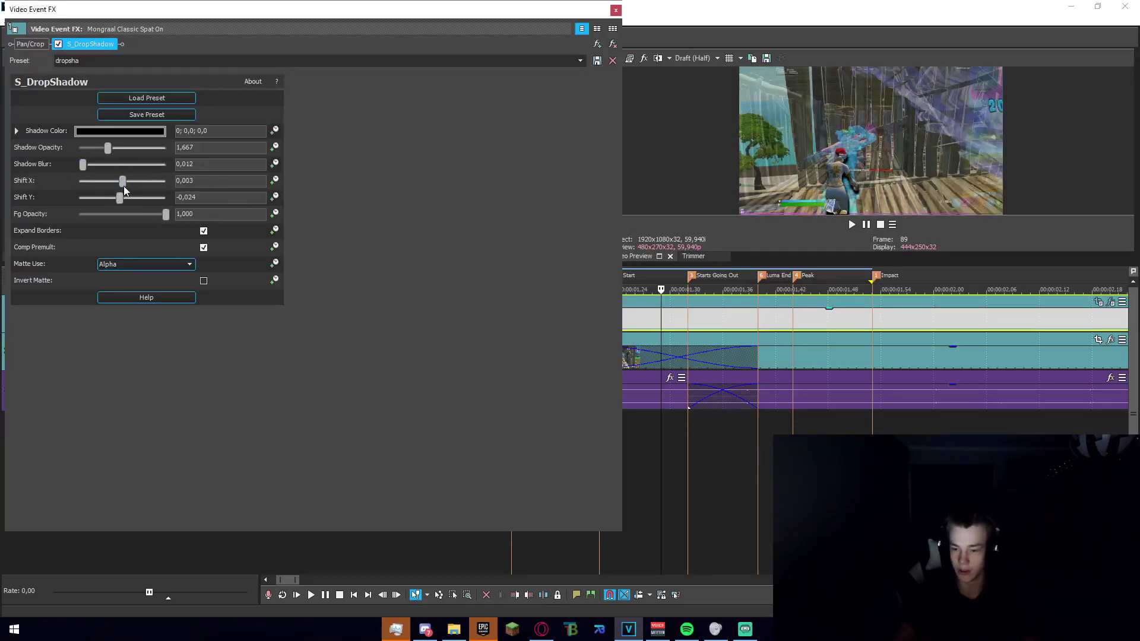
mouse_move(123, 205)
mouse_down()
mouse_move(126, 185)
mouse_move(124, 203)
mouse_up()
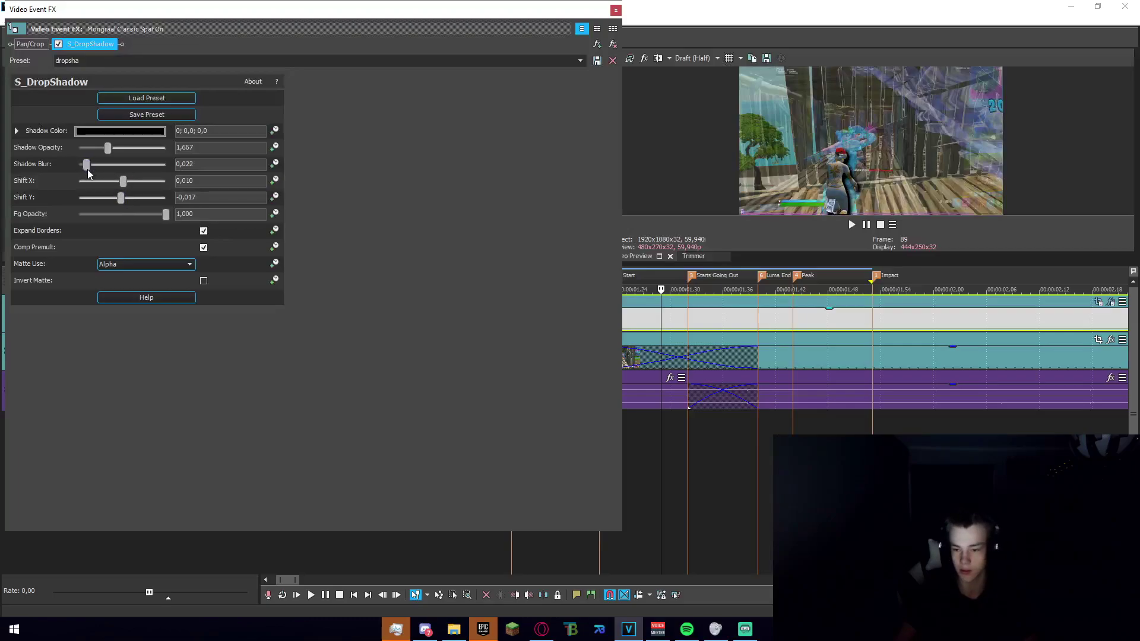
drag(87, 173, 69, 176)
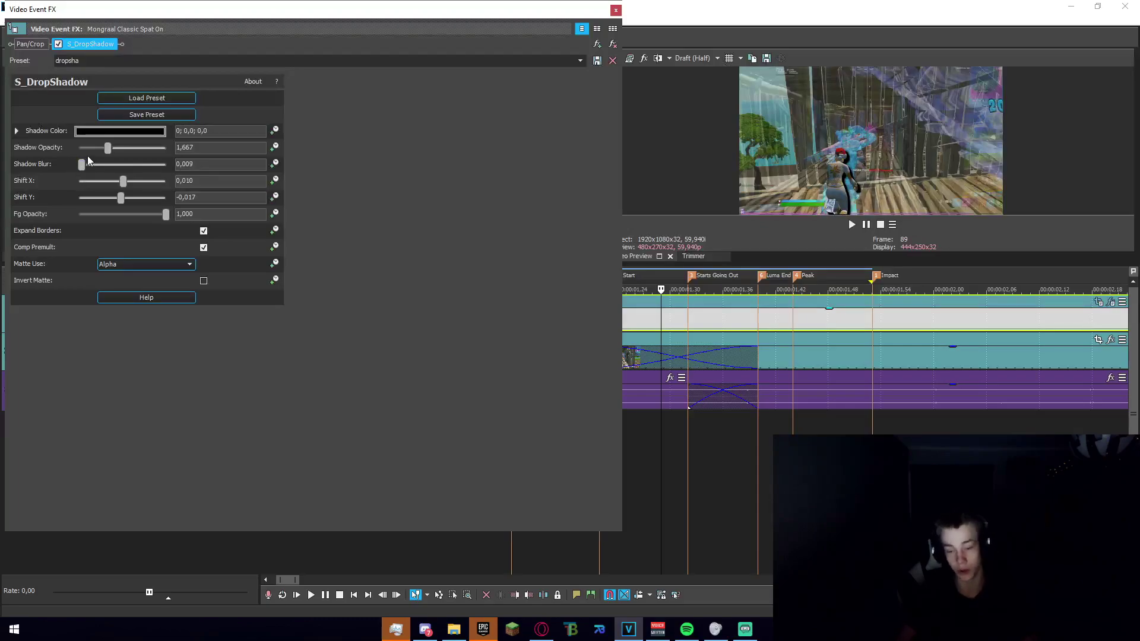
click(616, 11)
- Split the masked clip on the top track at the Impact marker and delete the part after it
drag(468, 511, 872, 512)
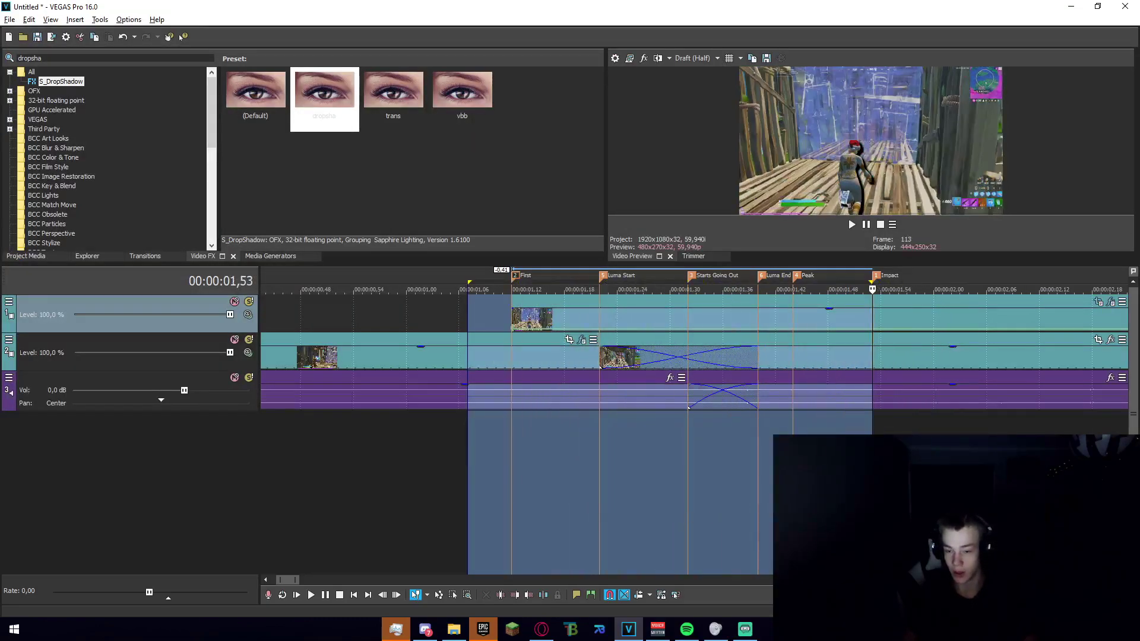
click(874, 324)
key(s)
key(Right)
key(Right)
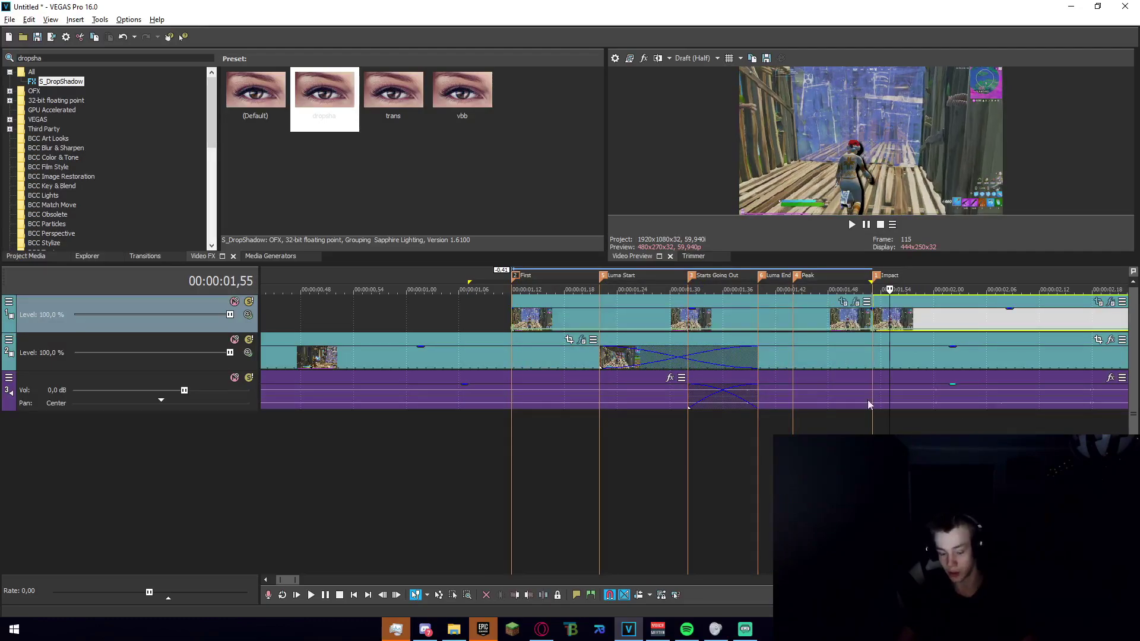
key(Delete)
- Scrub through the trimmed transition between the First and Impact markers to check its frames
drag(838, 428, 969, 427)
drag(968, 504, 689, 504)
click(688, 506)
click(565, 515)
click(644, 518)
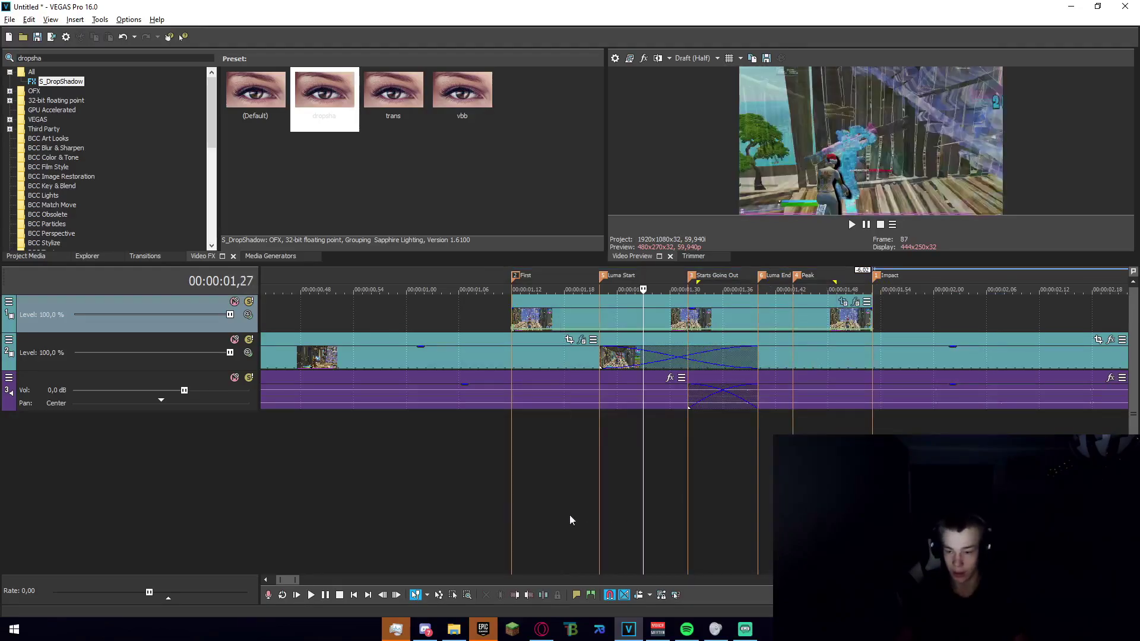
drag(467, 510, 564, 517)
click(725, 522)
- Search the transitions for dissolvel and apply the default S_DissolveLuma to the video crossfade on the second track, closing its settings
click(145, 256)
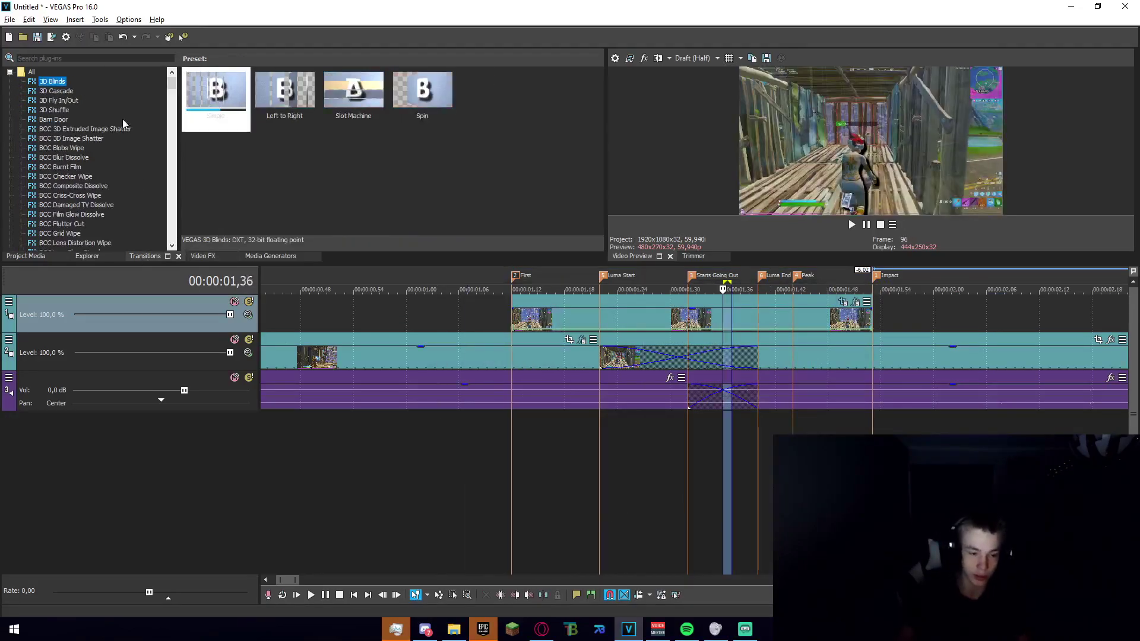
scroll(109, 182, down, 7)
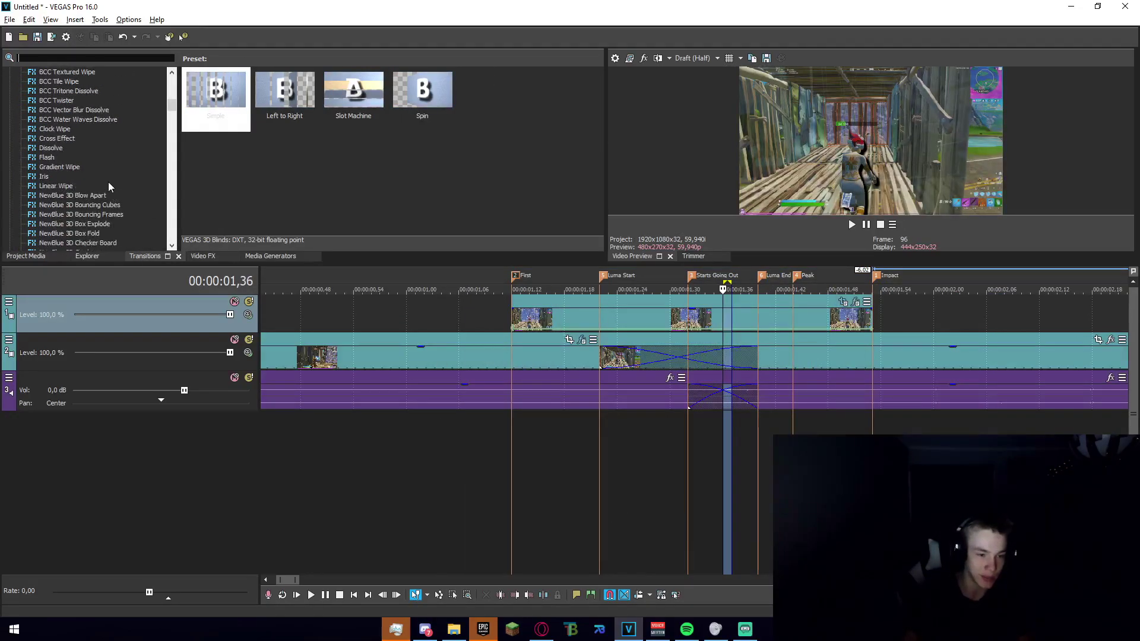
scroll(94, 212, up, 7)
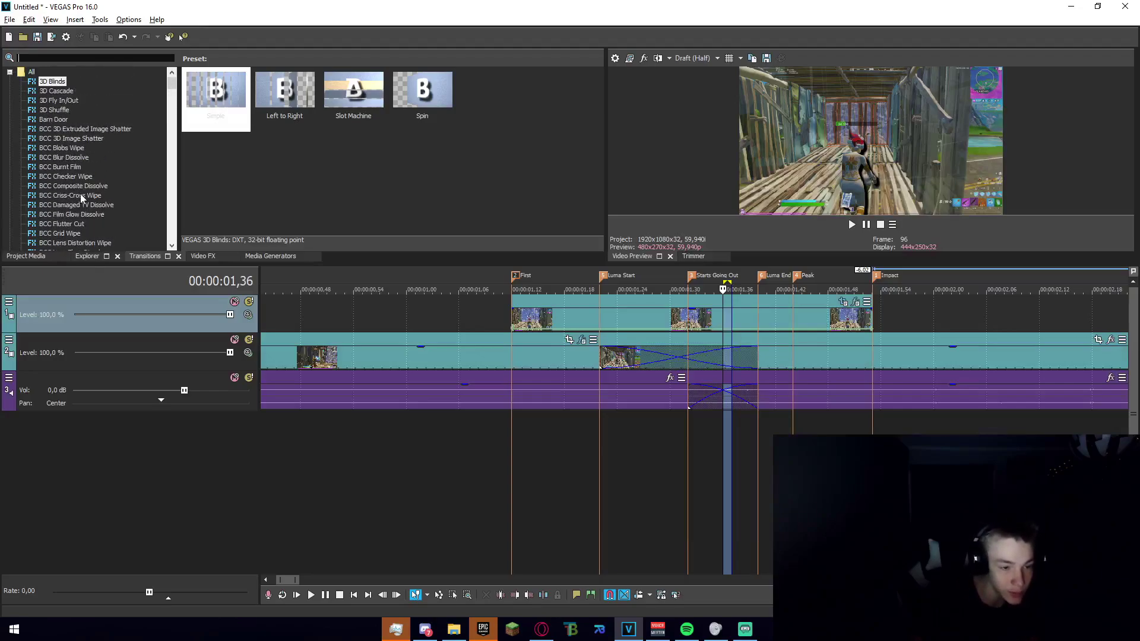
text(d)
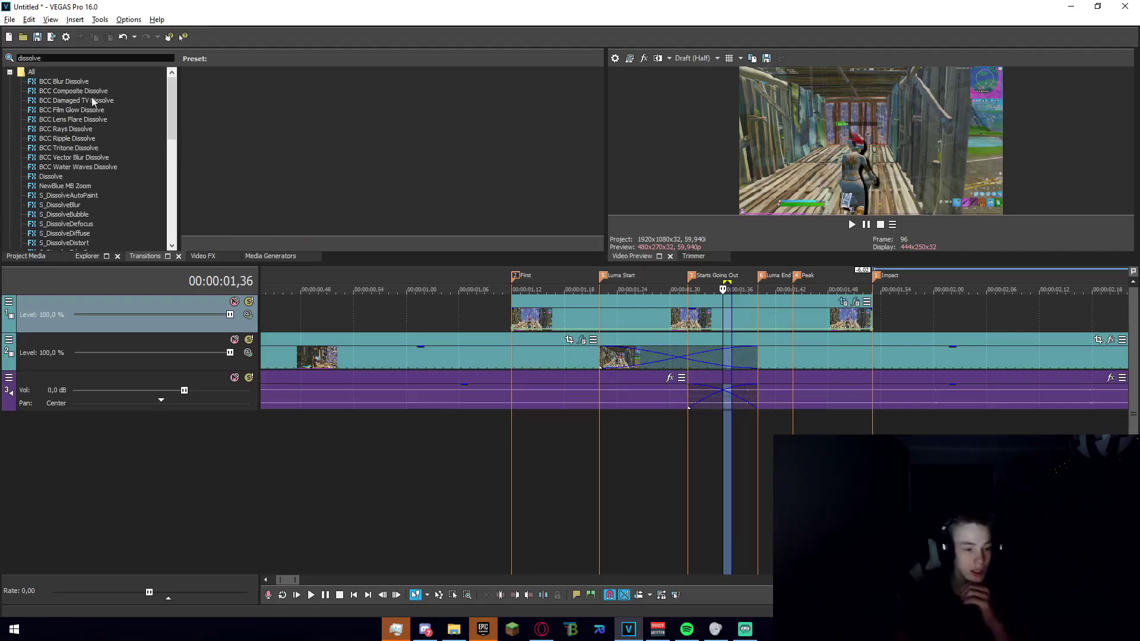
text(issolve)
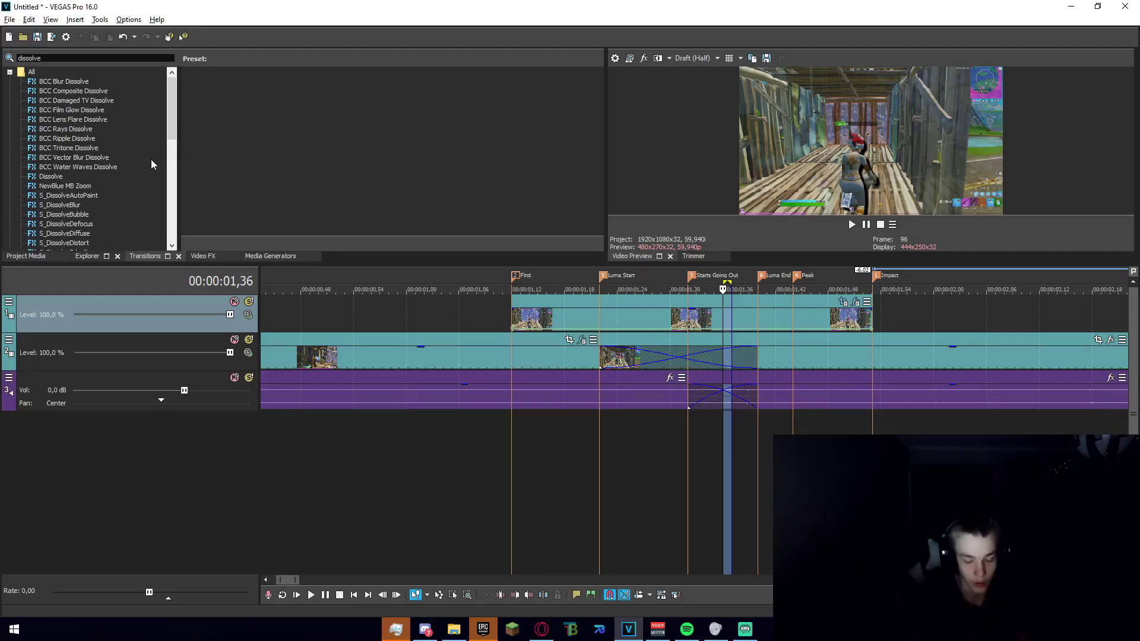
text(ll)
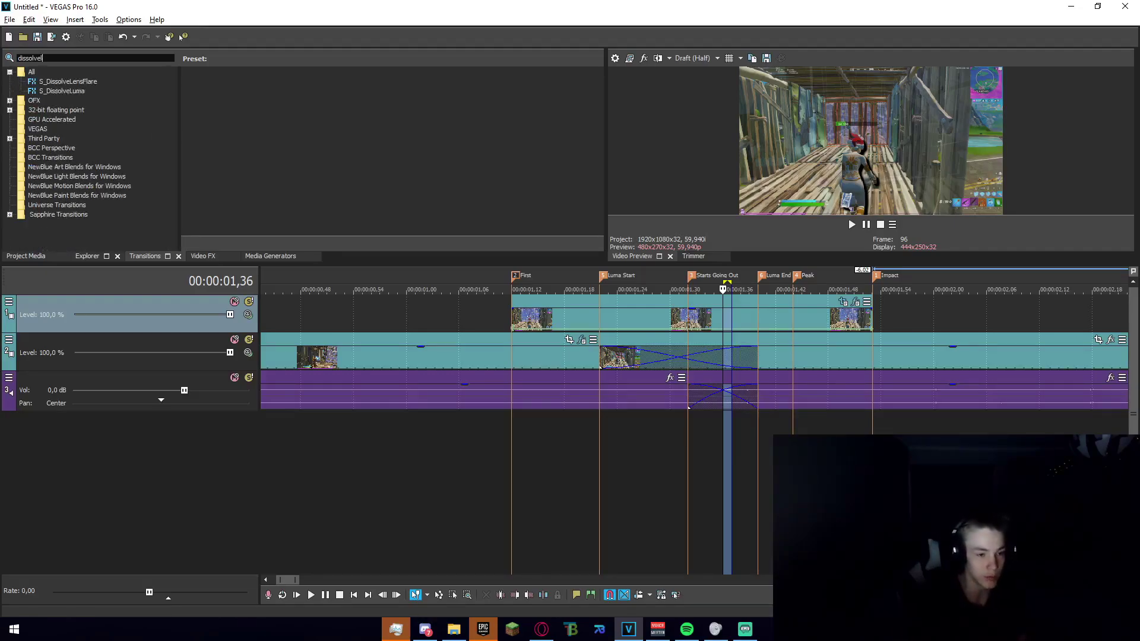
click(75, 91)
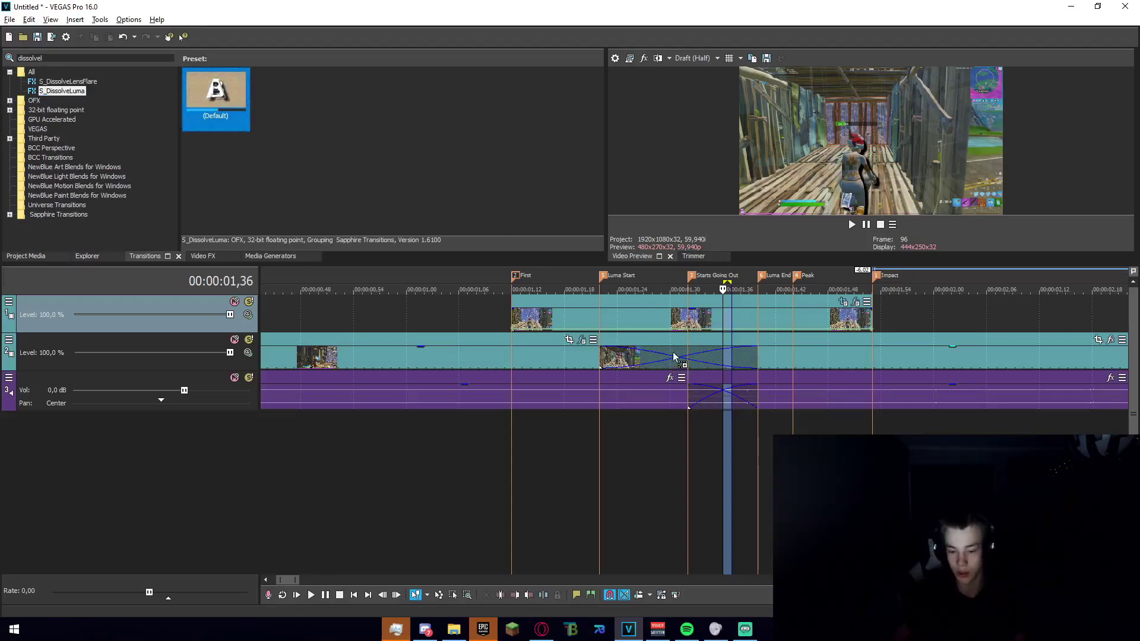
drag(675, 357, 676, 357)
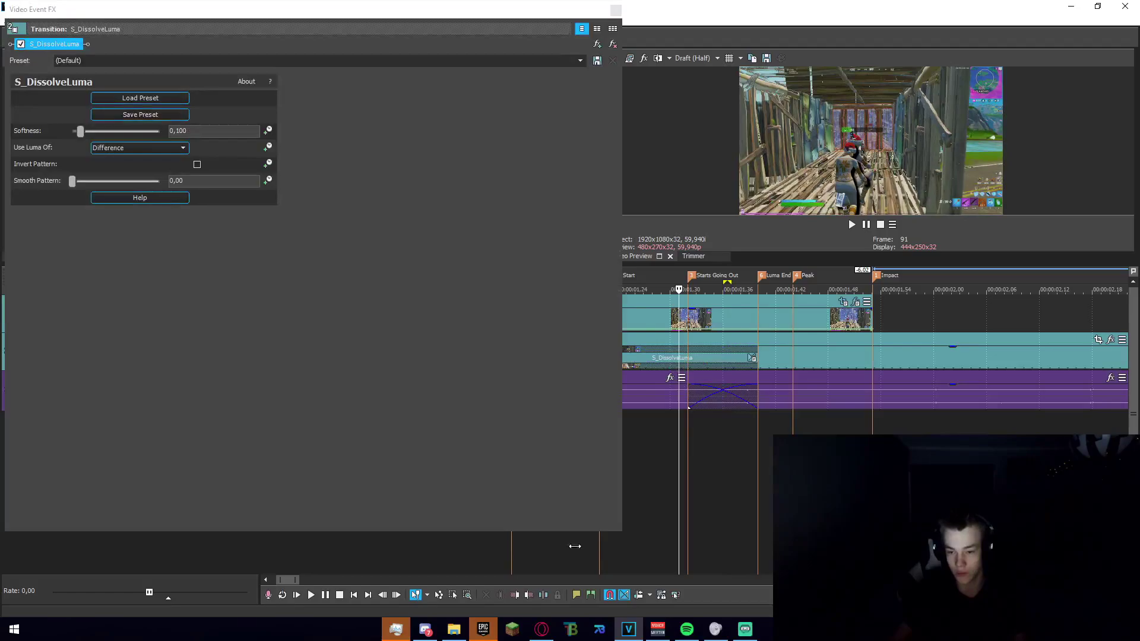
drag(566, 546, 887, 546)
click(776, 546)
click(615, 10)
- Mute the audio track and play back the transition from just before the First marker
click(494, 490)
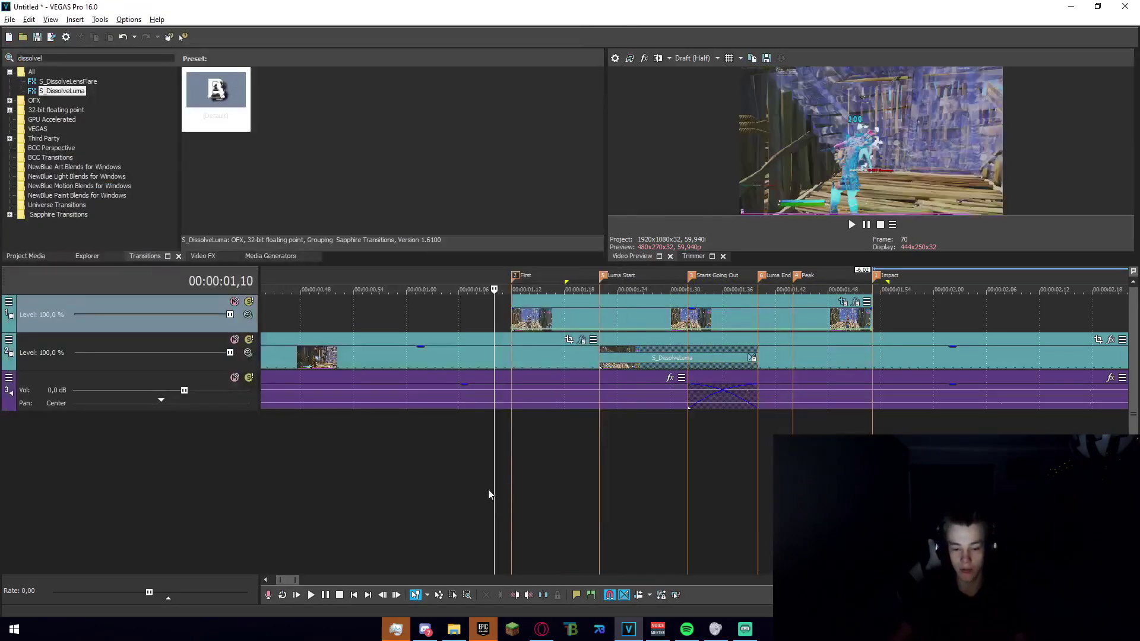
click(234, 378)
click(458, 498)
key(space)
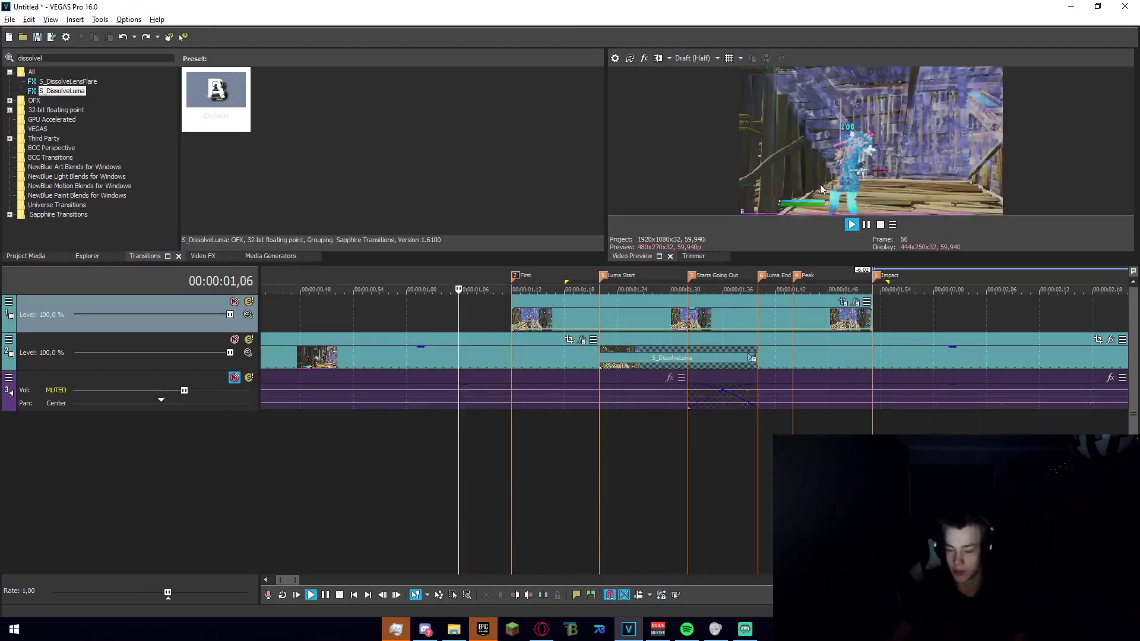
key(space)
- Search the video effects for poster and apply the default BCC Posterize Time to the masked clip on the top track
click(661, 500)
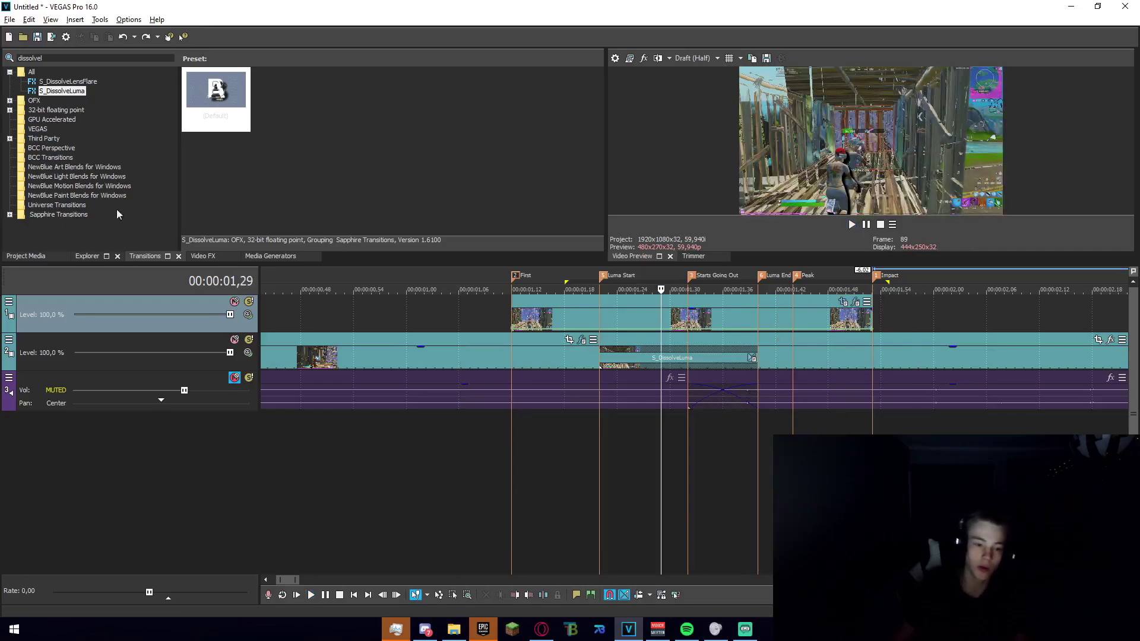
click(202, 256)
double_click(34, 58)
text(poster)
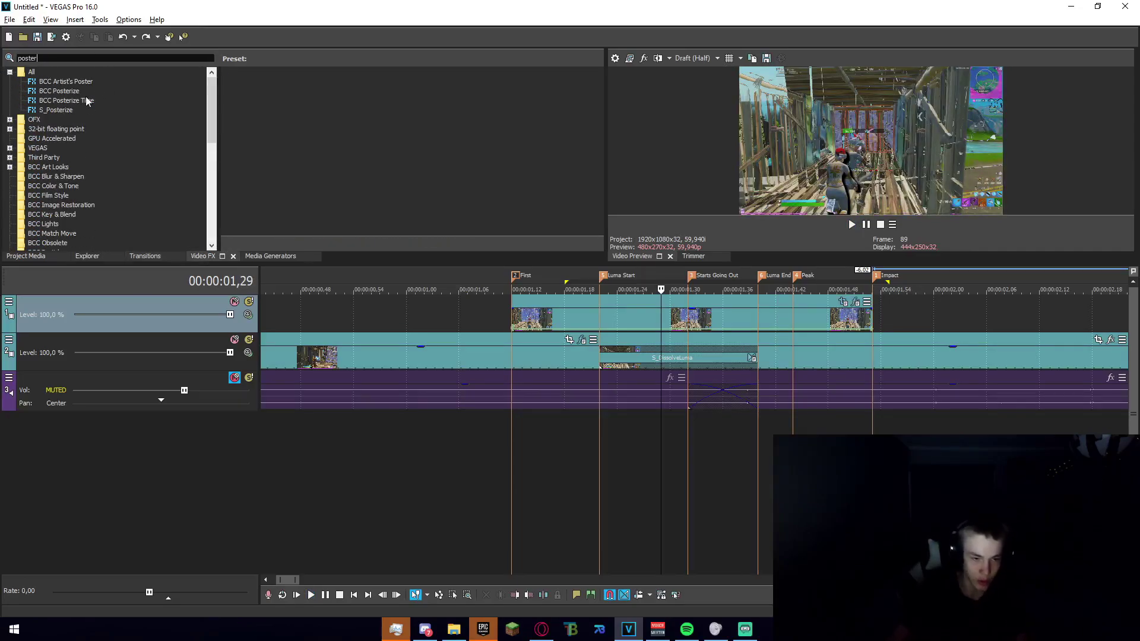
click(86, 102)
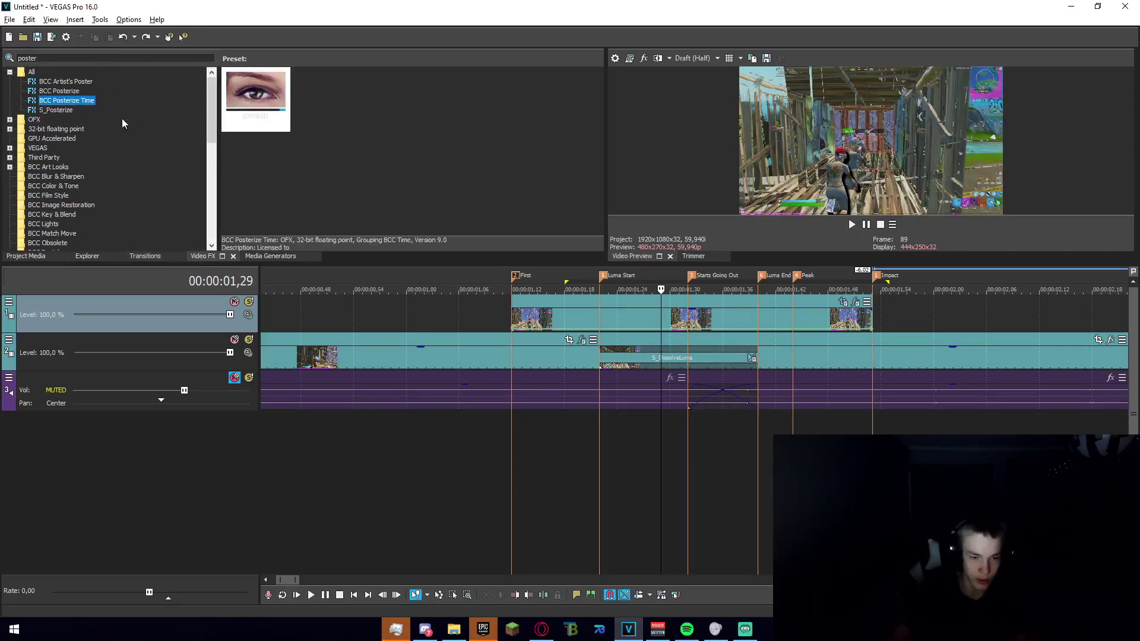
click(273, 118)
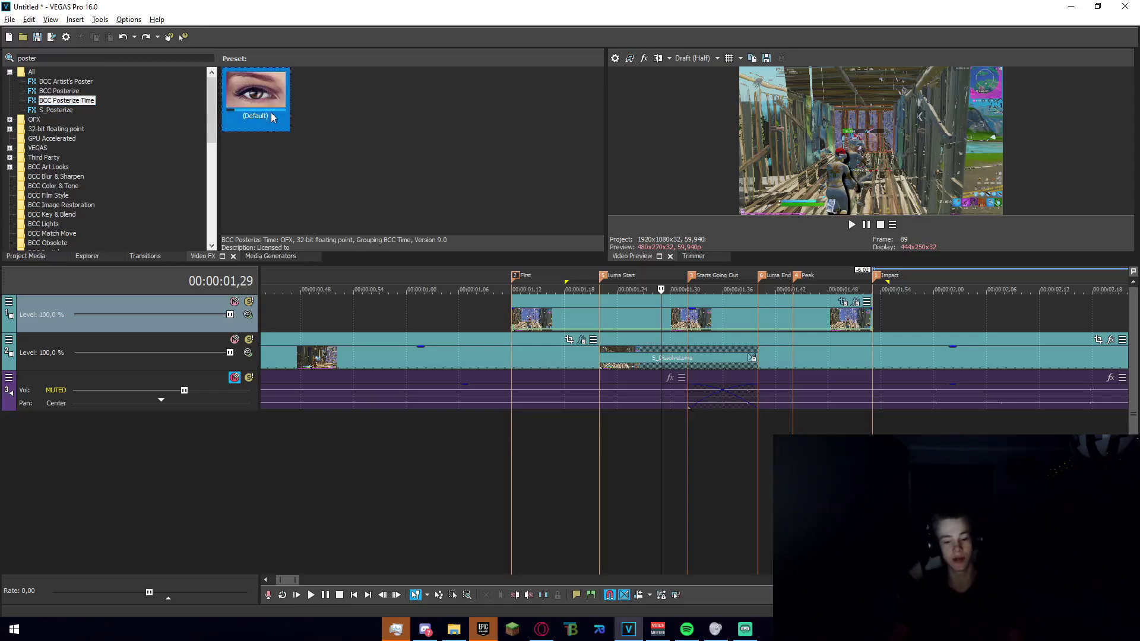
drag(668, 319, 668, 321)
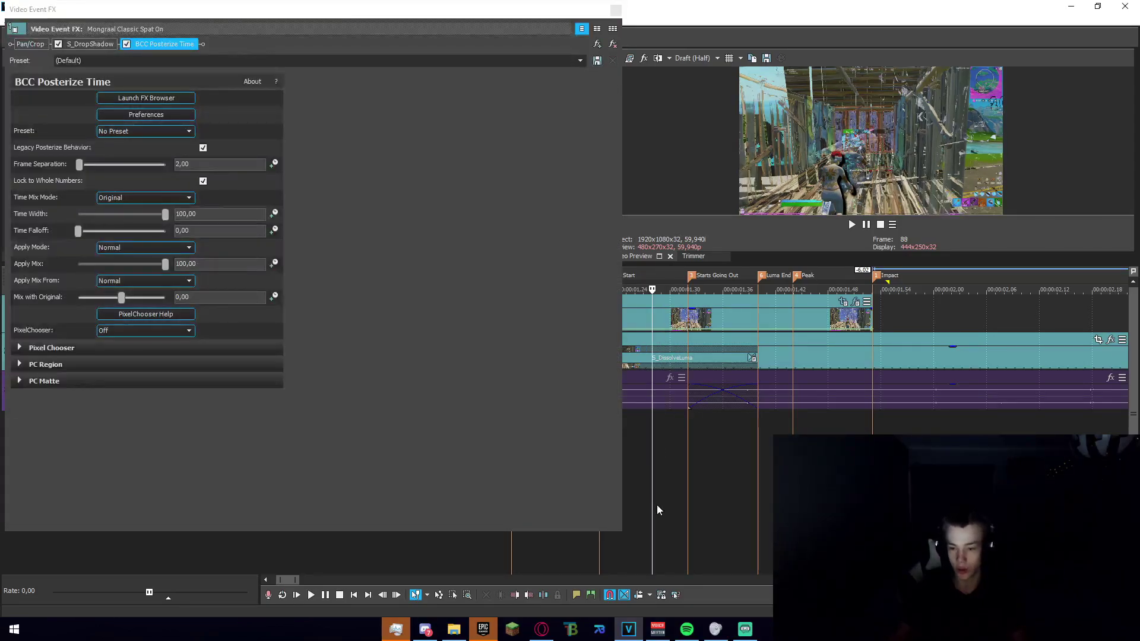
- Set the BCC Posterize Time Frame Separation to 3 and close the effect settings
drag(656, 505, 696, 507)
double_click(191, 165)
text(3)
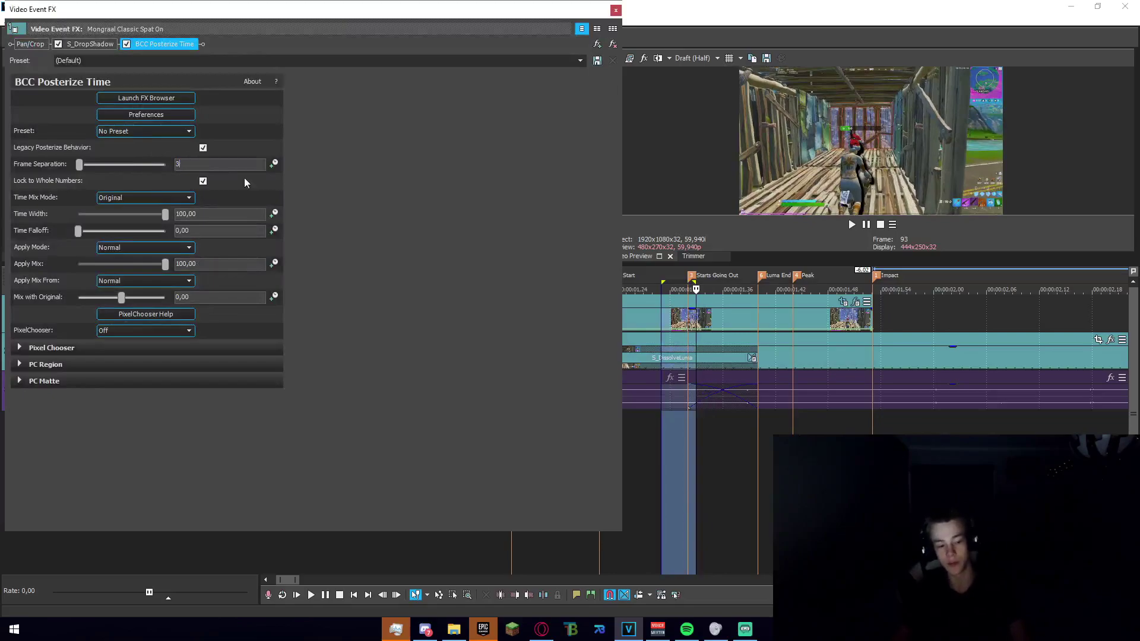
key(Return)
click(615, 11)
- Change the interpolation type of the masked clip's Position keyframe at the Peak marker, playing back the transition before and after
click(450, 455)
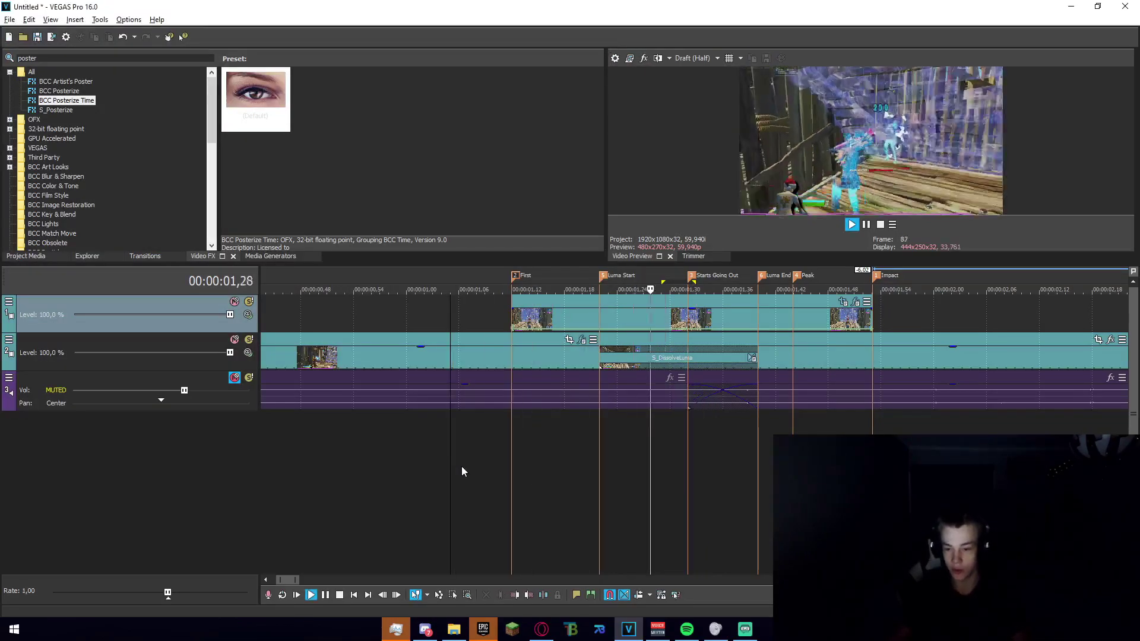
click(844, 306)
click(843, 303)
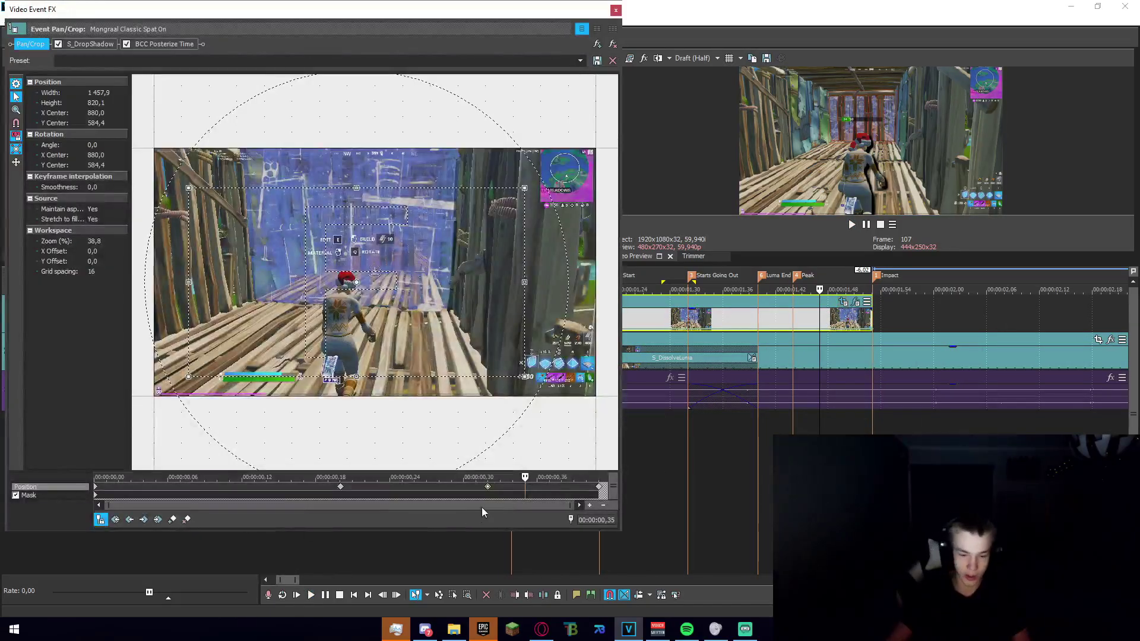
right_click(488, 487)
click(536, 413)
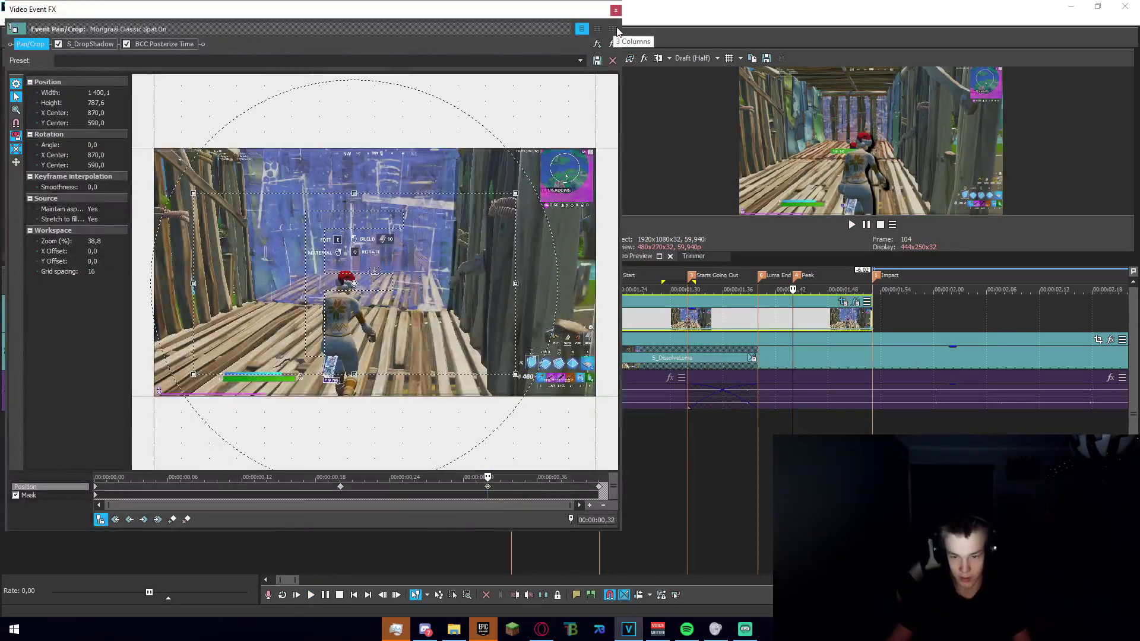
click(615, 10)
key(space)
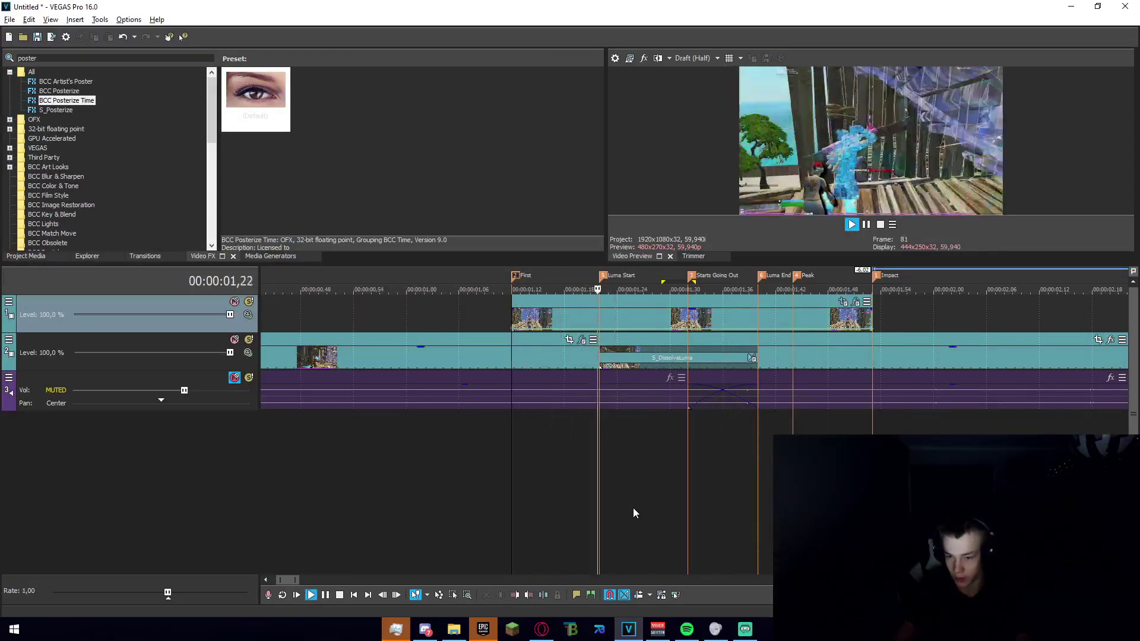
- Split the second track's clip at the Impact marker and add the filter package Blue to the part after it
click(878, 367)
scroll(725, 404, down, 2)
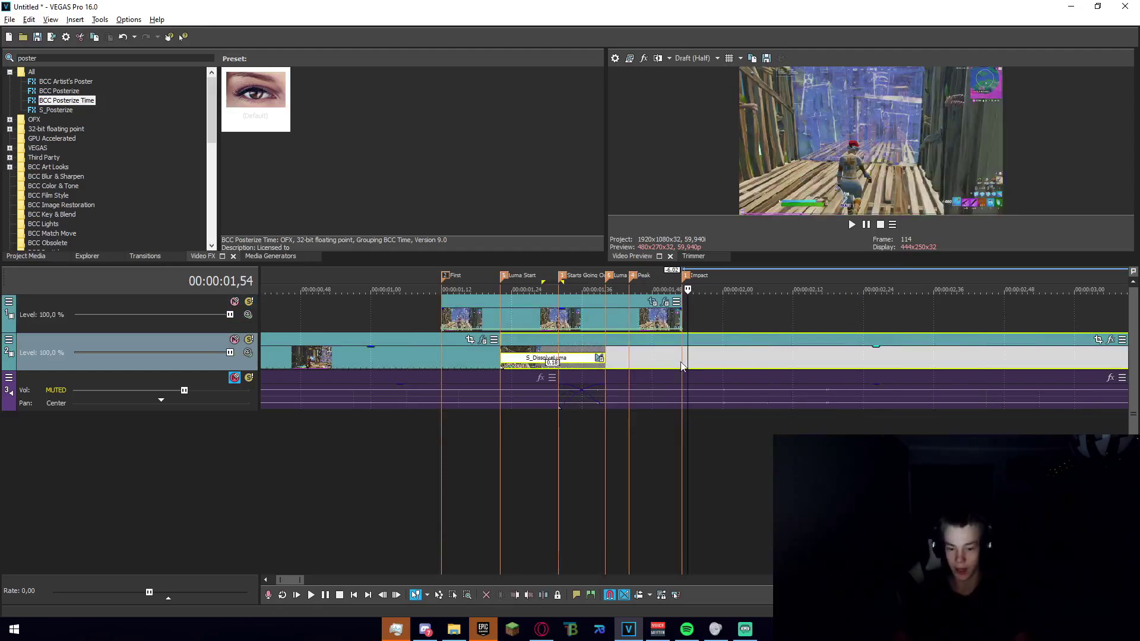
scroll(695, 415, down, 3)
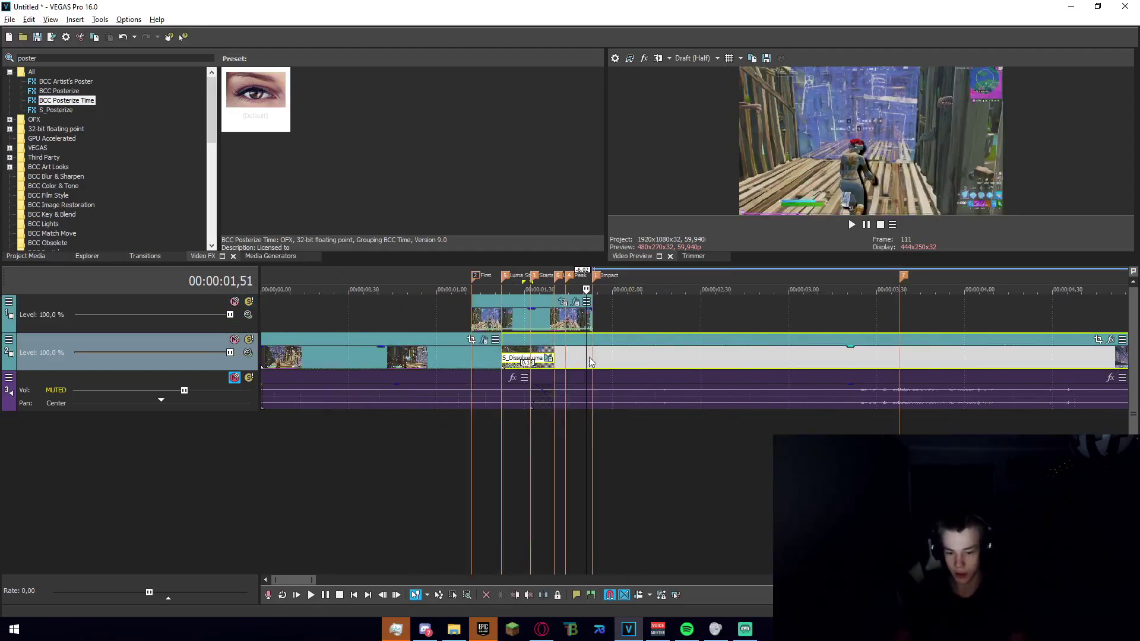
scroll(602, 370, up, 4)
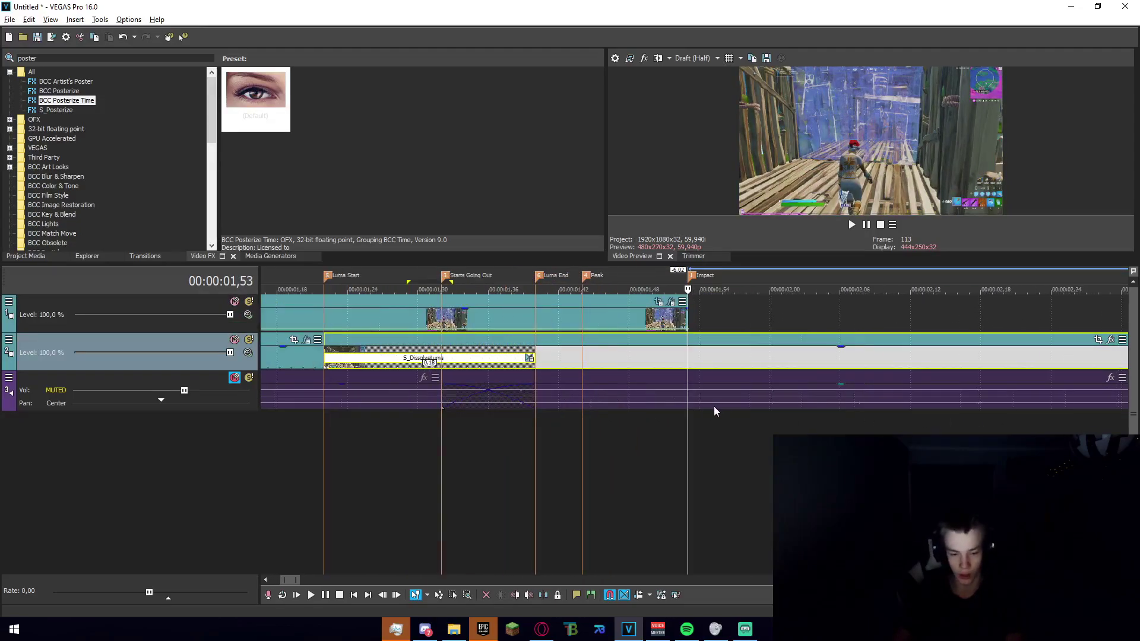
click(1111, 341)
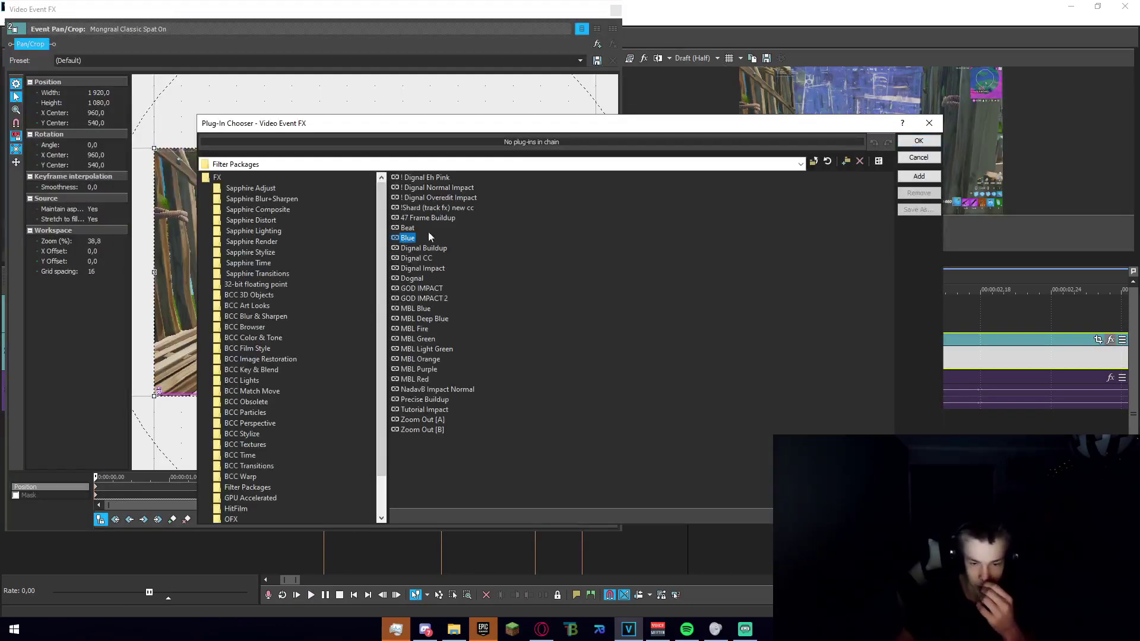
click(919, 176)
click(918, 141)
click(615, 10)
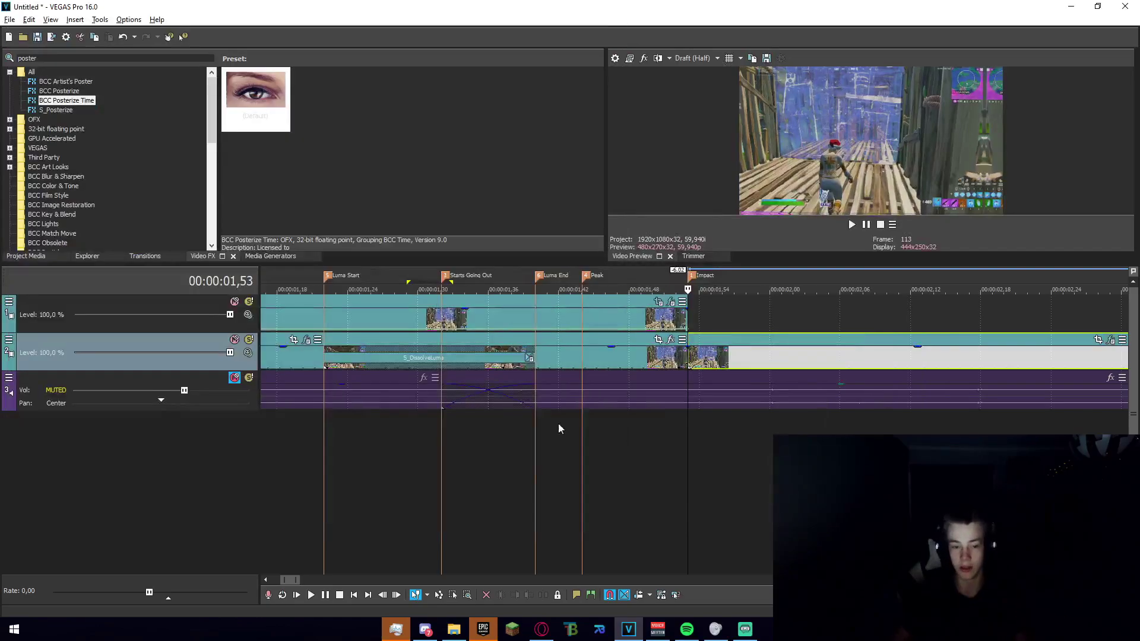
- Play back the transition from before the First marker past Impact to review the added effects
click(336, 474)
scroll(454, 477, down, 3)
key(space)
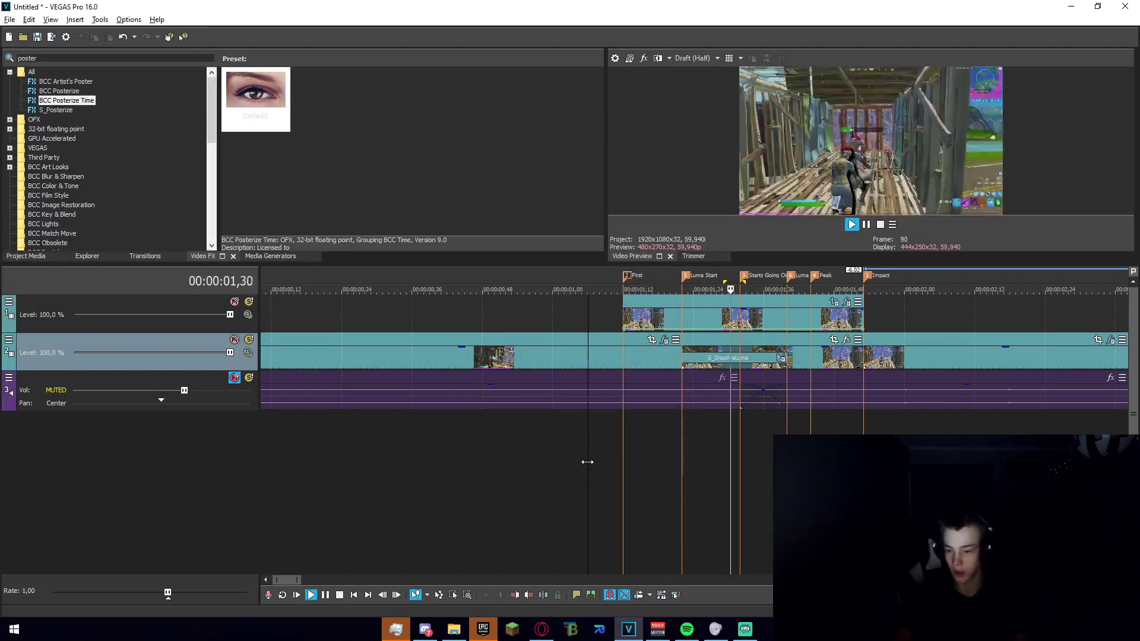
key(space)
key(space)
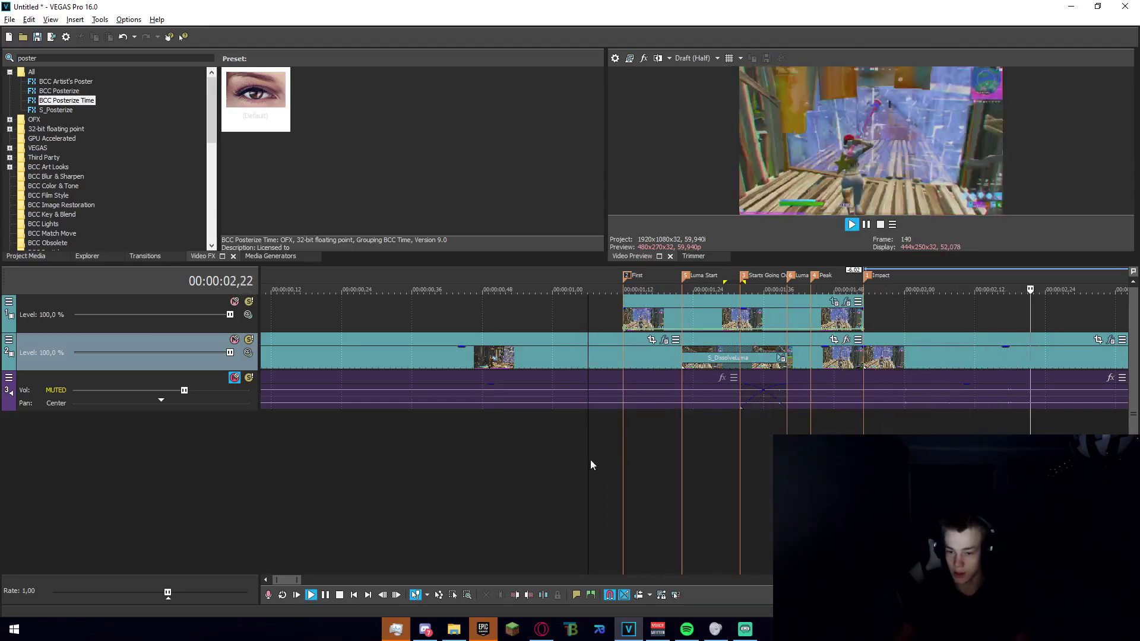
click(525, 471)
key(space)
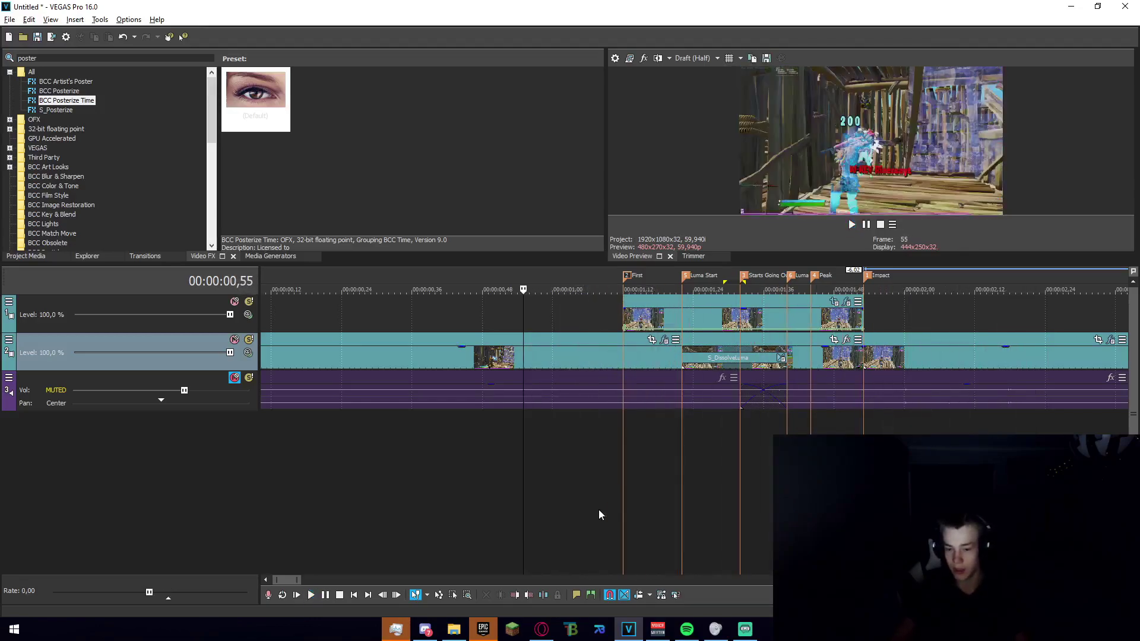
- Examine the transition frame by frame around the luma dissolve and the Peak and Impact markers, including the first clip's lead-in
drag(565, 504, 768, 540)
click(766, 539)
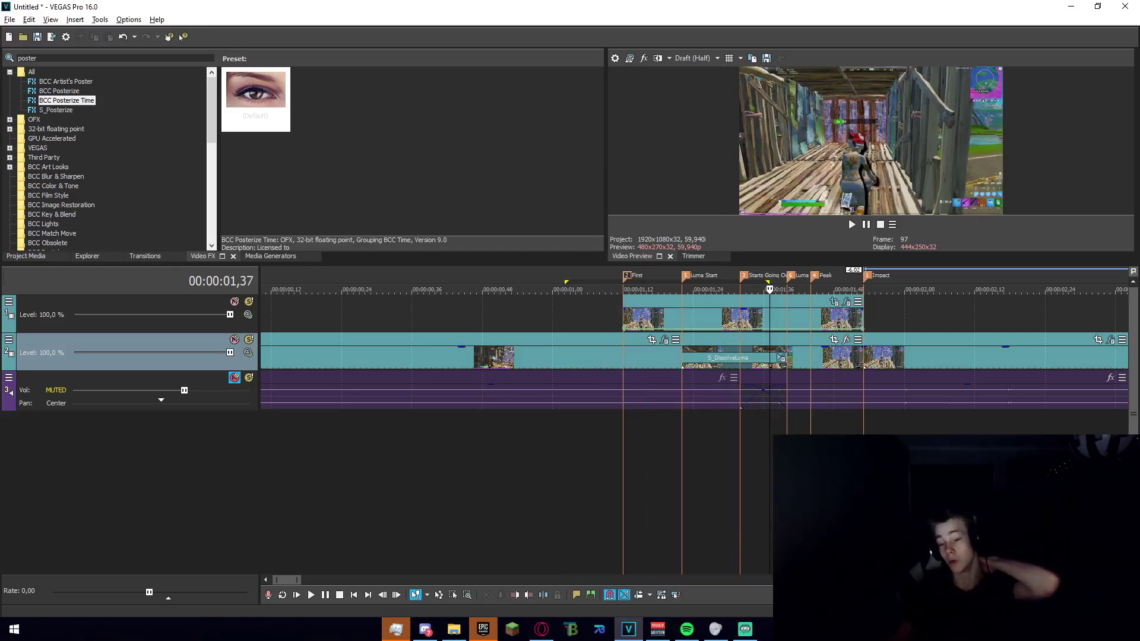
click(840, 509)
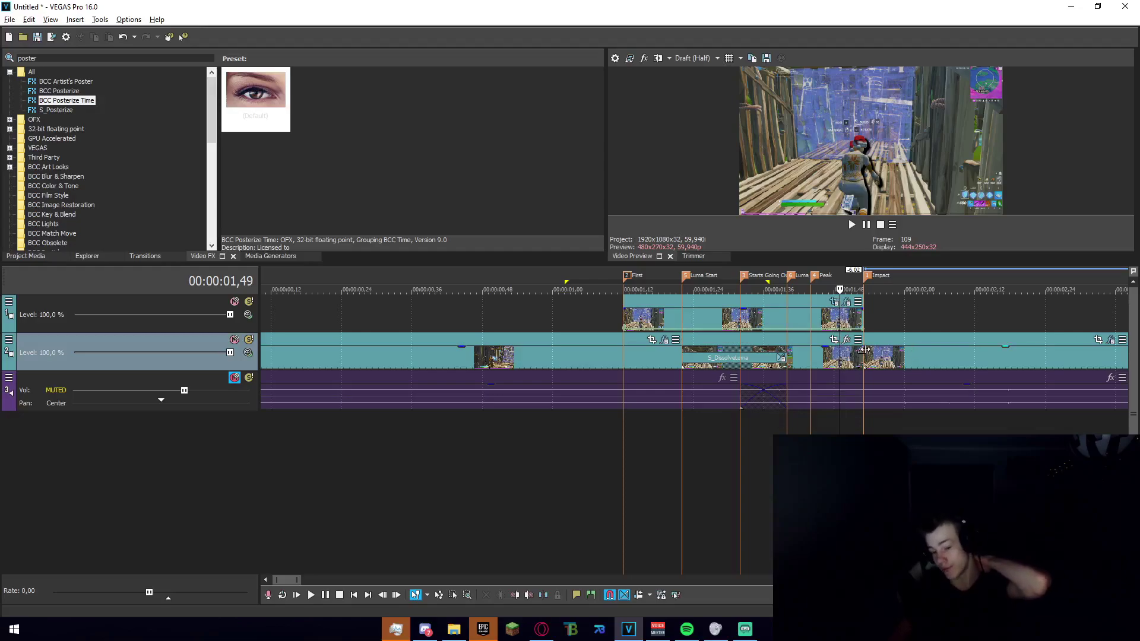
click(865, 362)
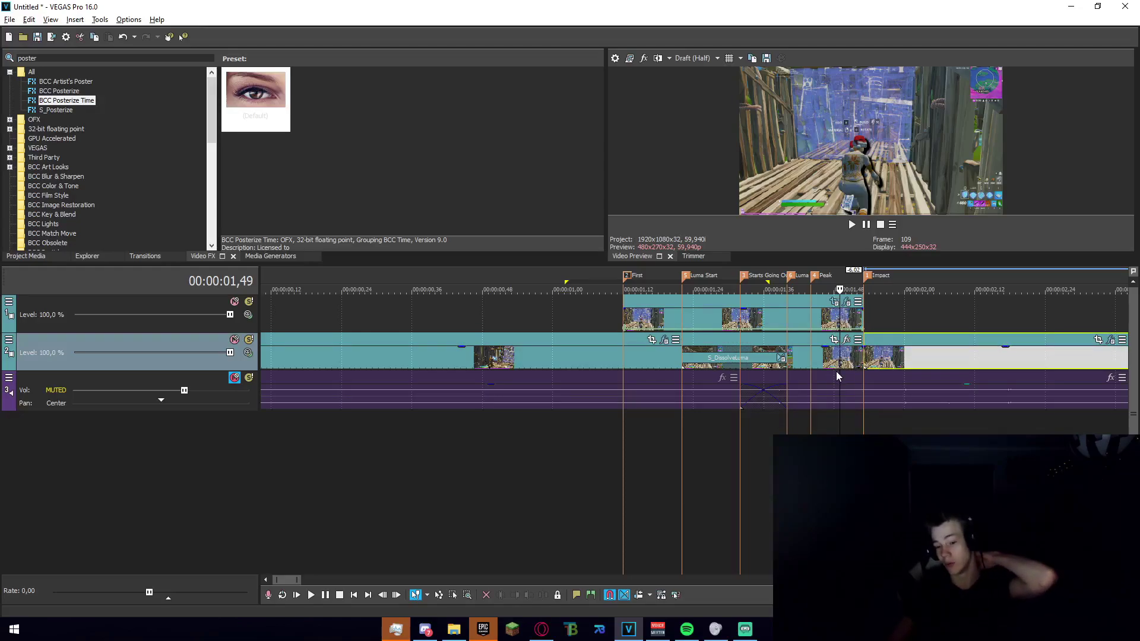
drag(864, 446, 870, 445)
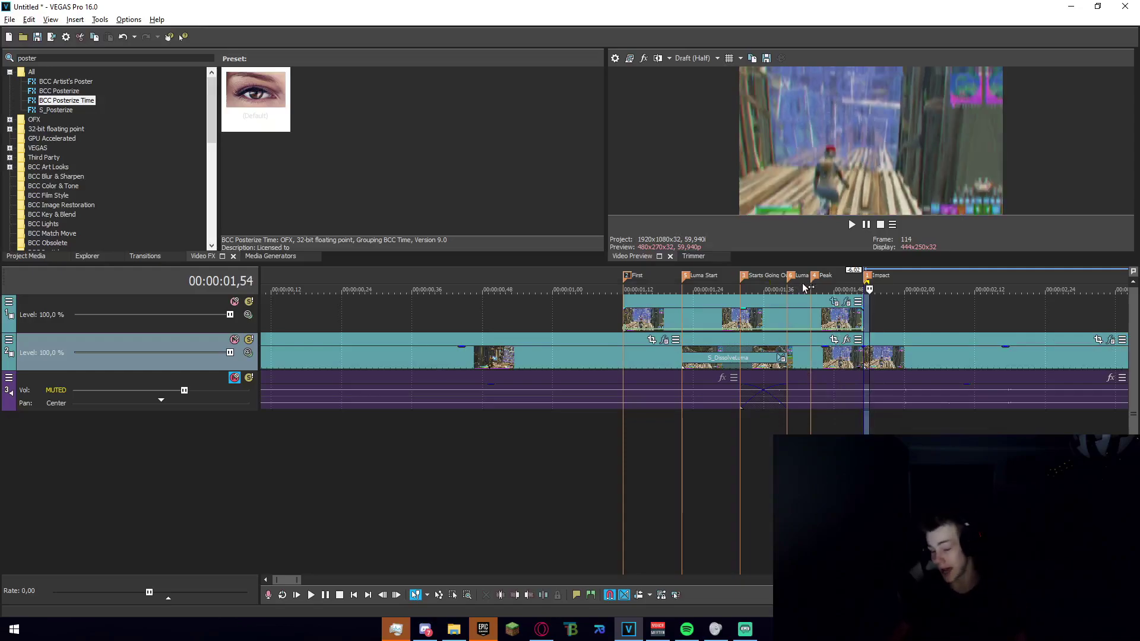
mouse_move(623, 416)
mouse_down()
mouse_move(707, 446)
mouse_move(697, 449)
mouse_up()
click(594, 458)
drag(535, 467, 656, 496)
click(658, 505)
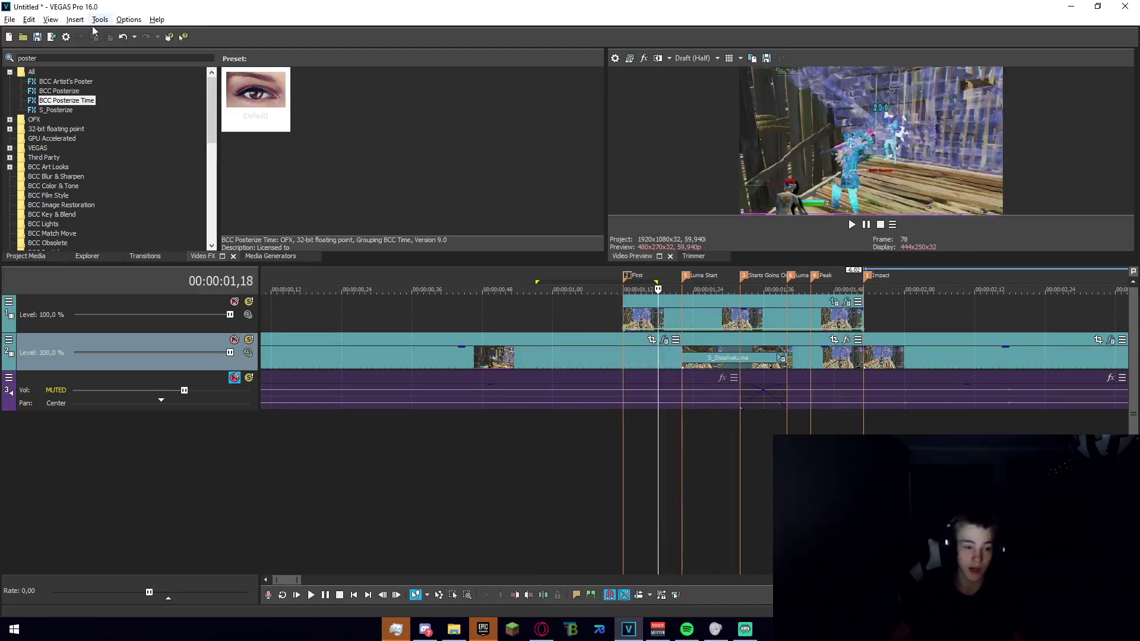
- Search the video effects for "carto" and add the default BCC Cartoon Look to the masked character clip on the first track
click(13, 58)
text(carto)
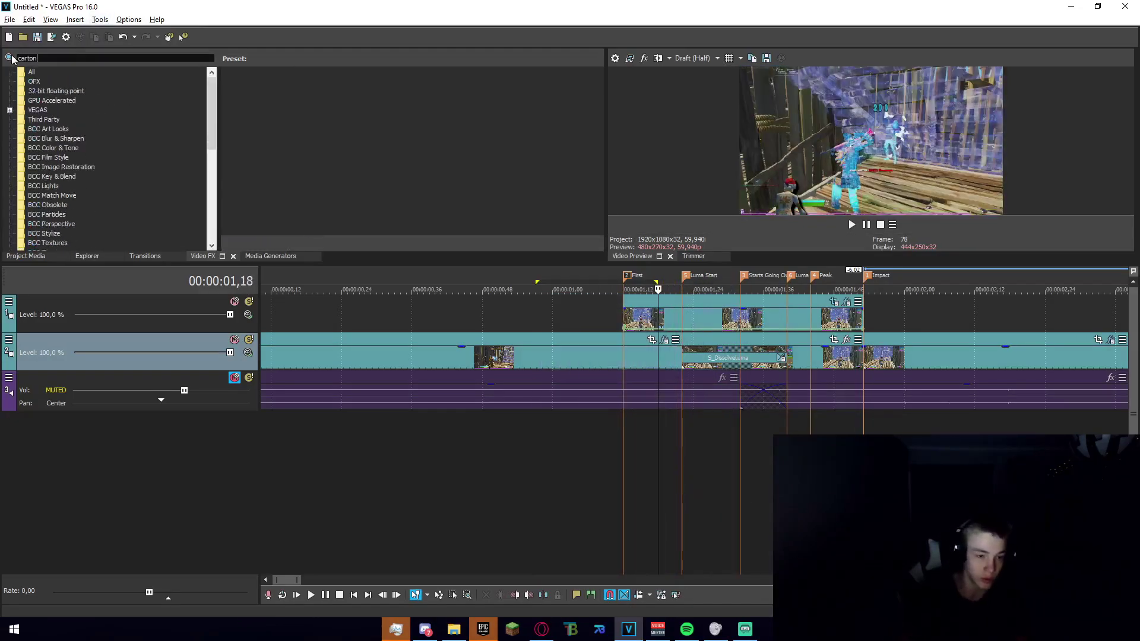
click(65, 82)
drag(255, 98, 723, 321)
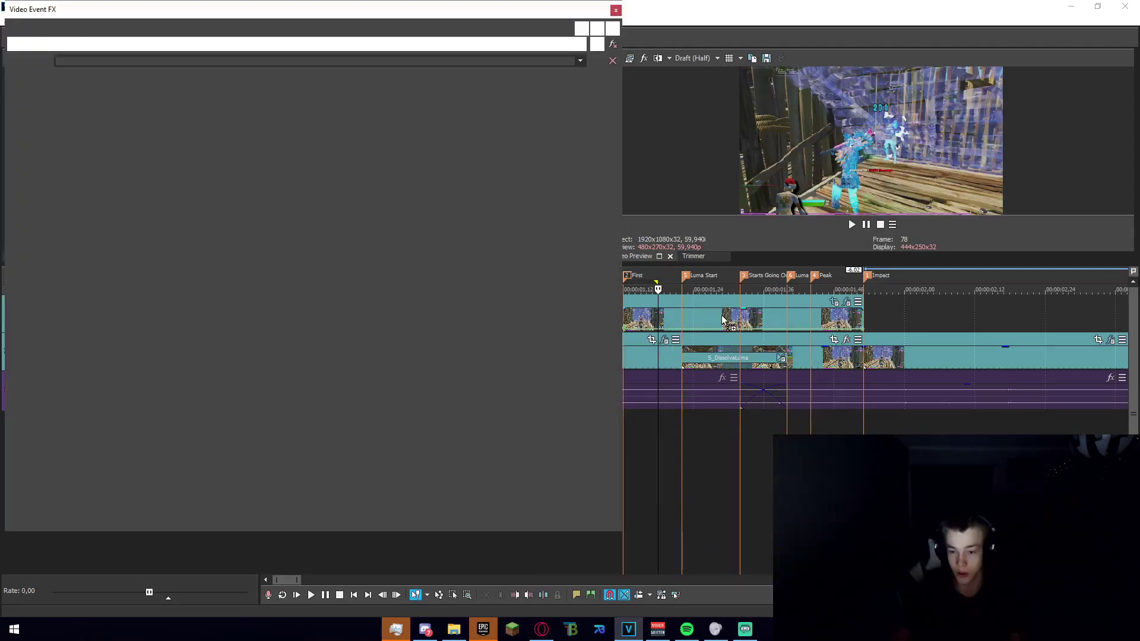
- Preview a frame near the Peak marker, set BCC Cartoon Look's Soften to 1,90 and Cartoon Levels to 5,37, and close the effect settings
click(557, 577)
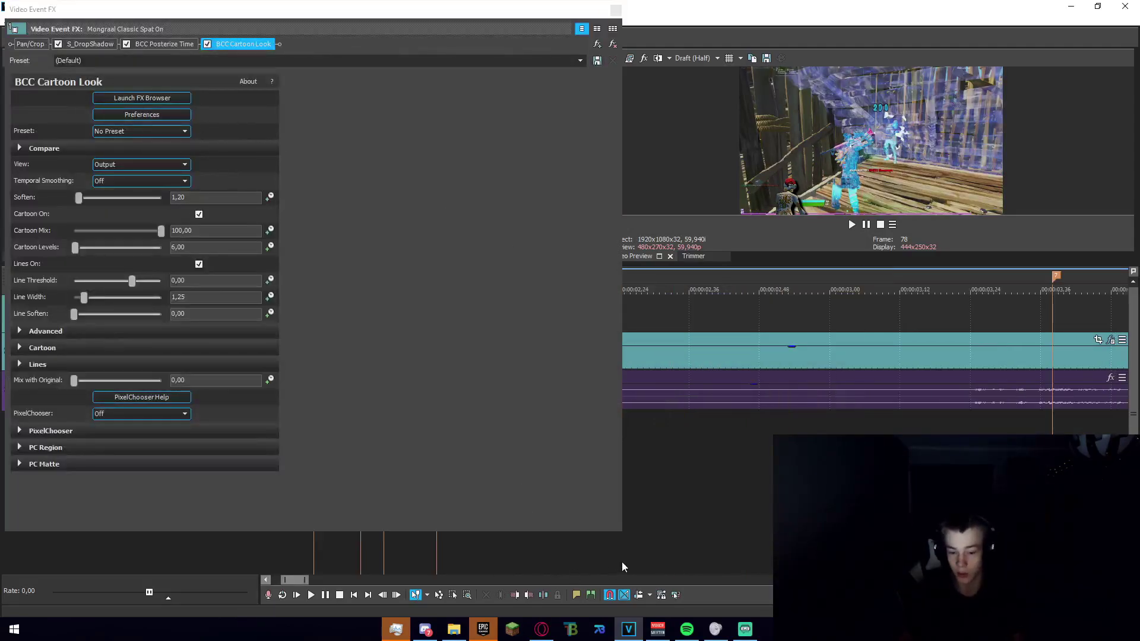
drag(259, 552, 380, 562)
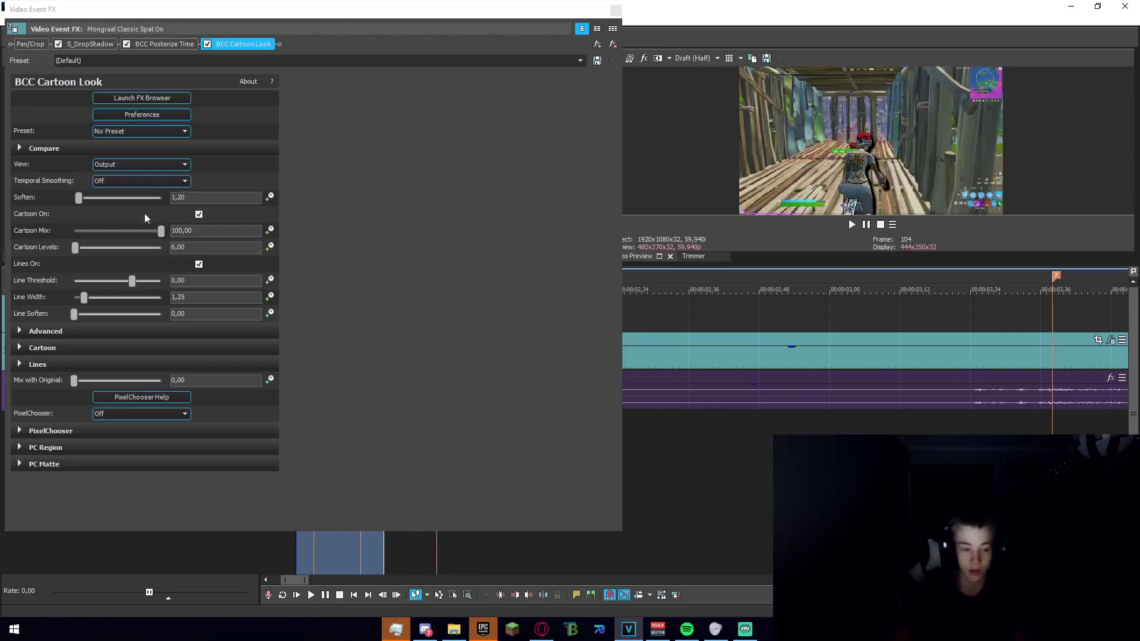
drag(78, 198, 161, 198)
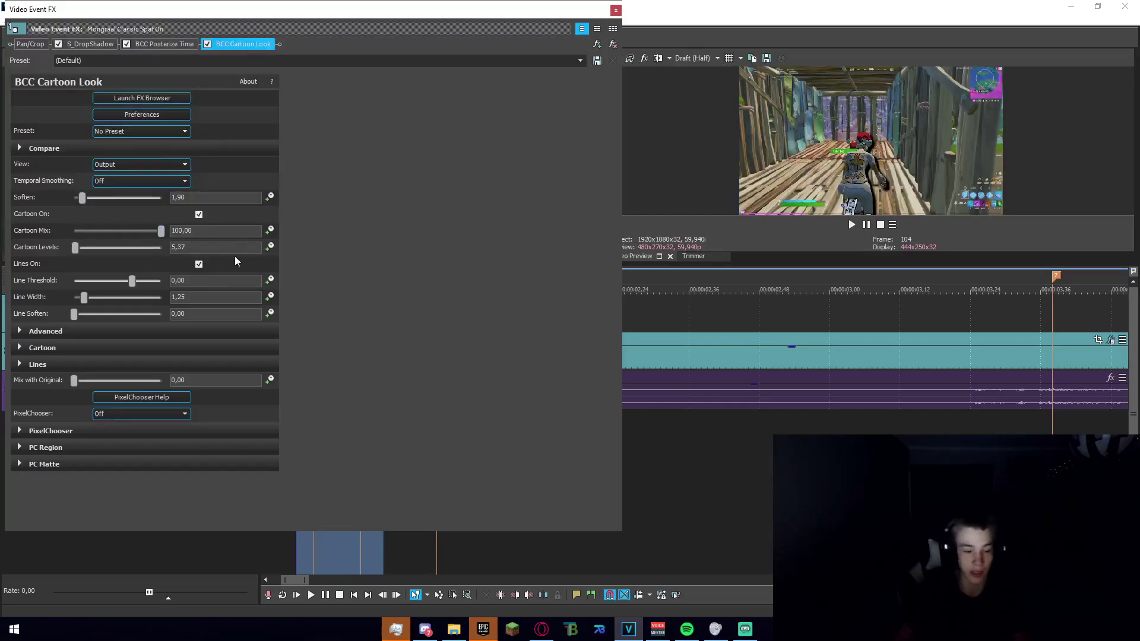
click(616, 10)
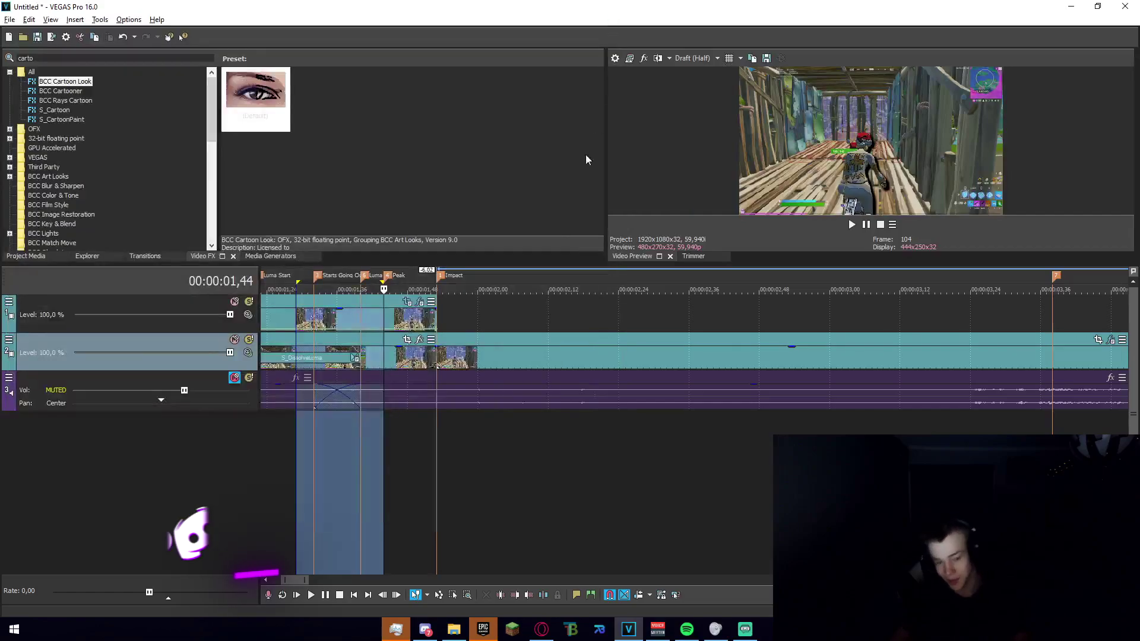